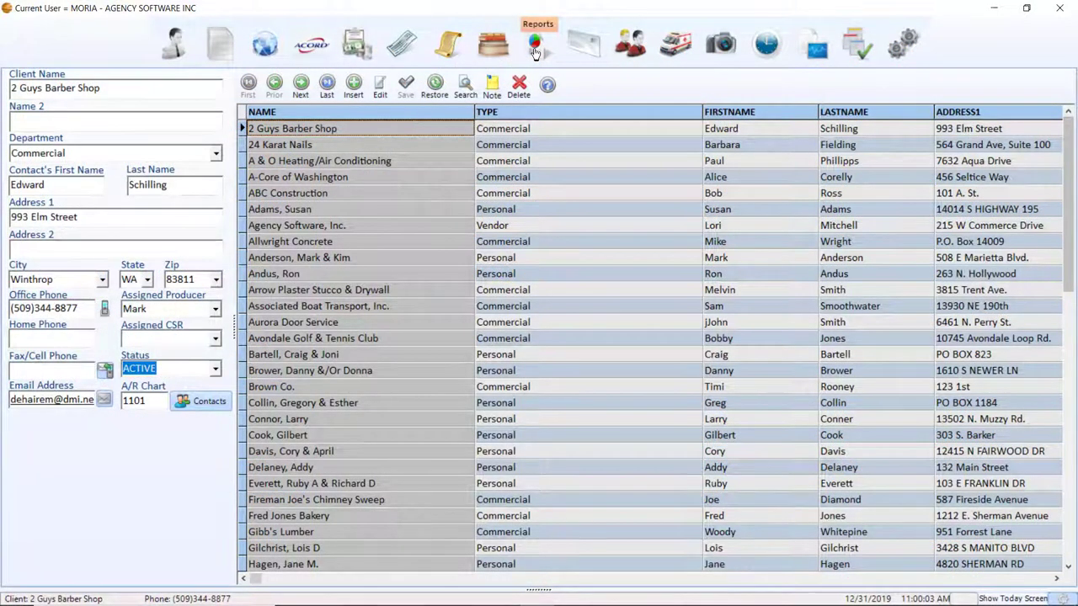
- Generate a Trial Balance report preview as of 12/31/2019 in portrait orientation with lines shown
left_click(536, 52)
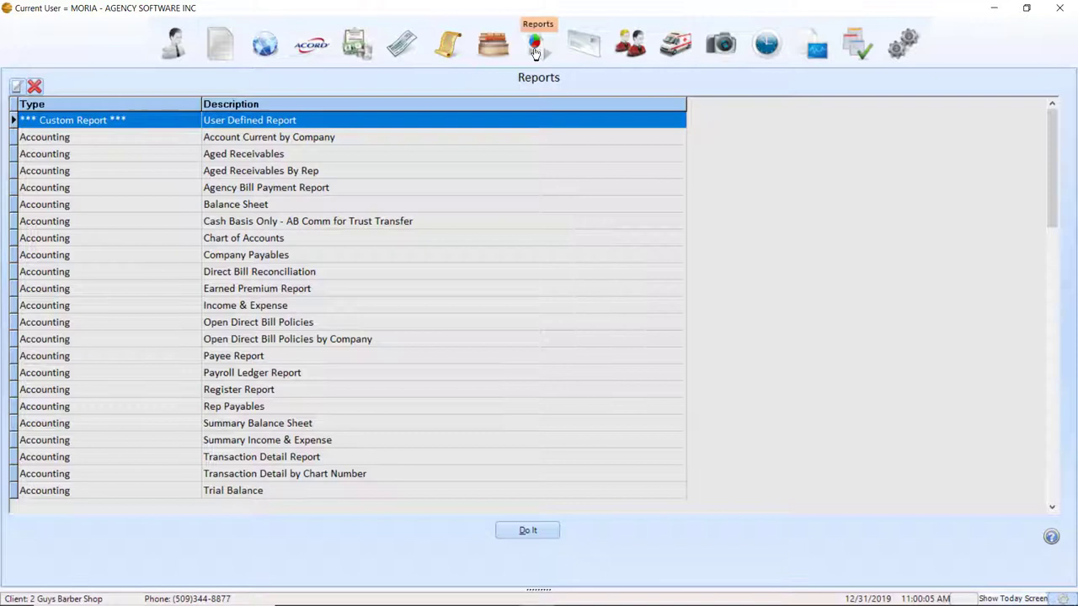
left_click(223, 491)
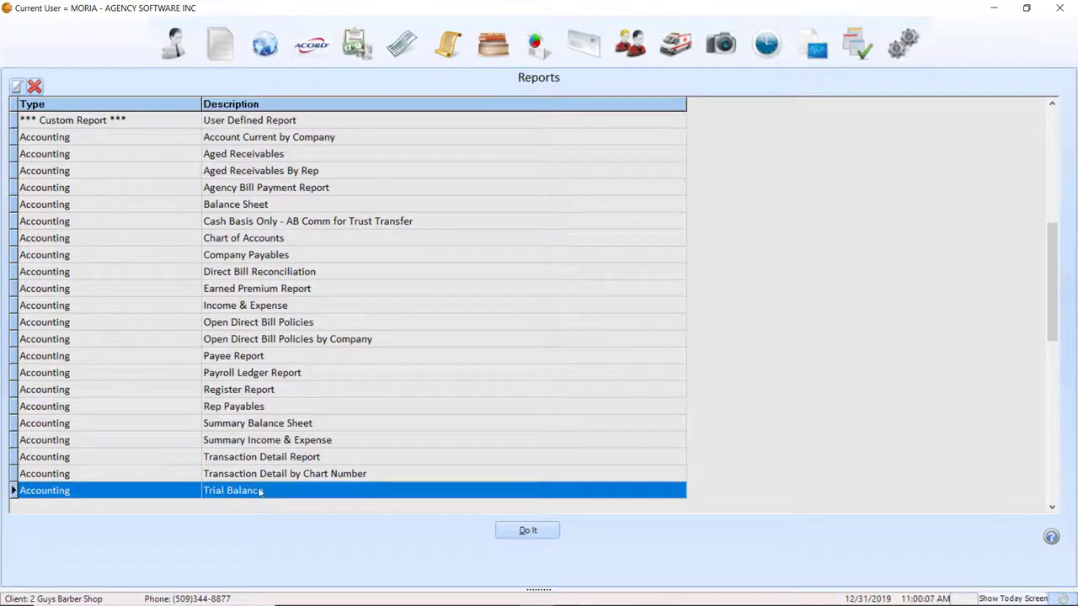
left_click(522, 531)
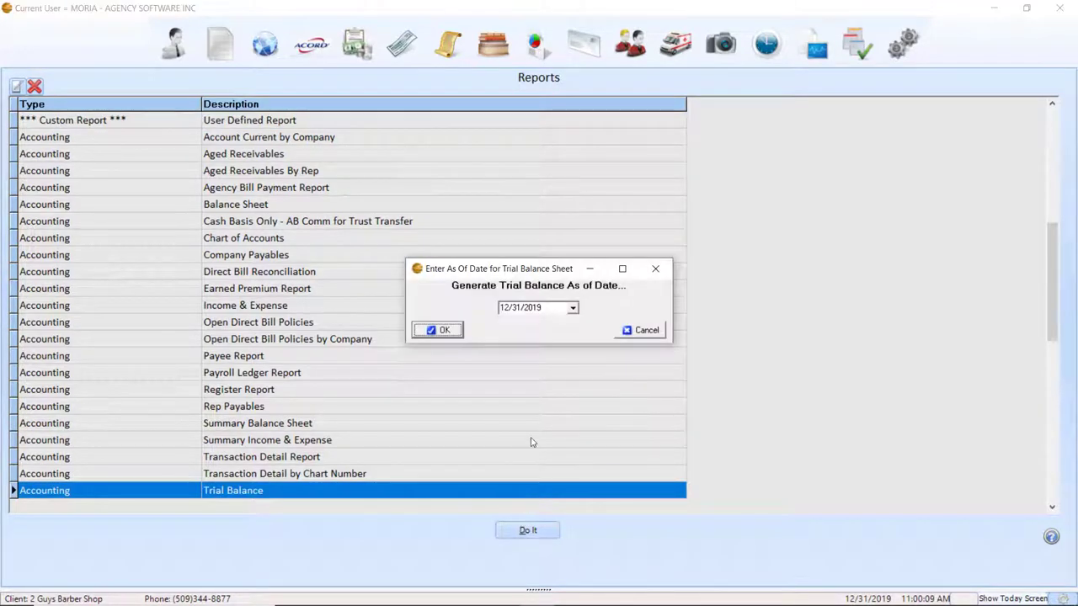
left_click(442, 331)
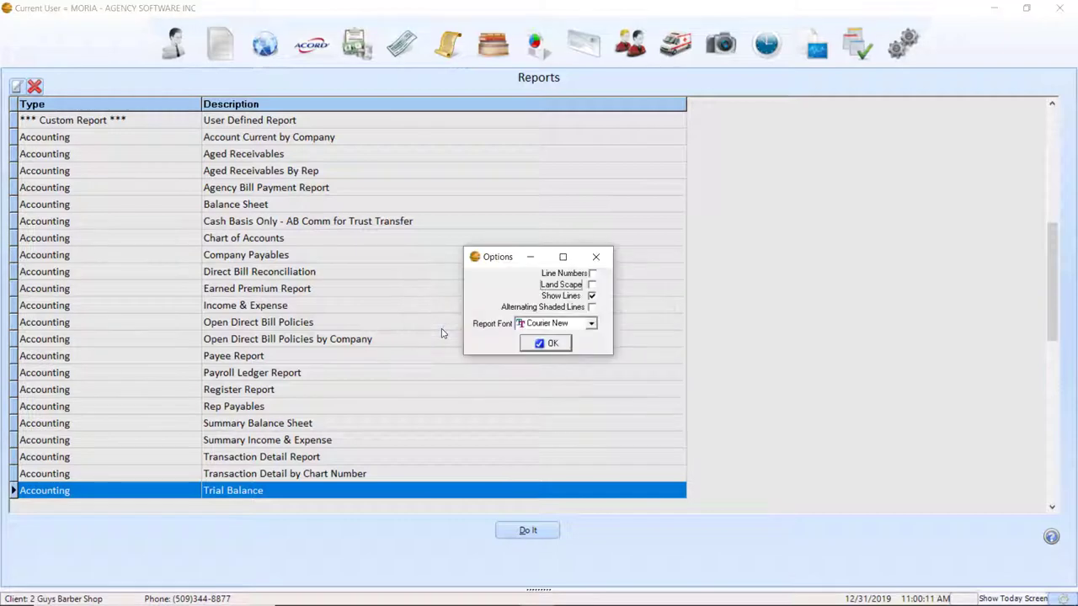
left_click(539, 344)
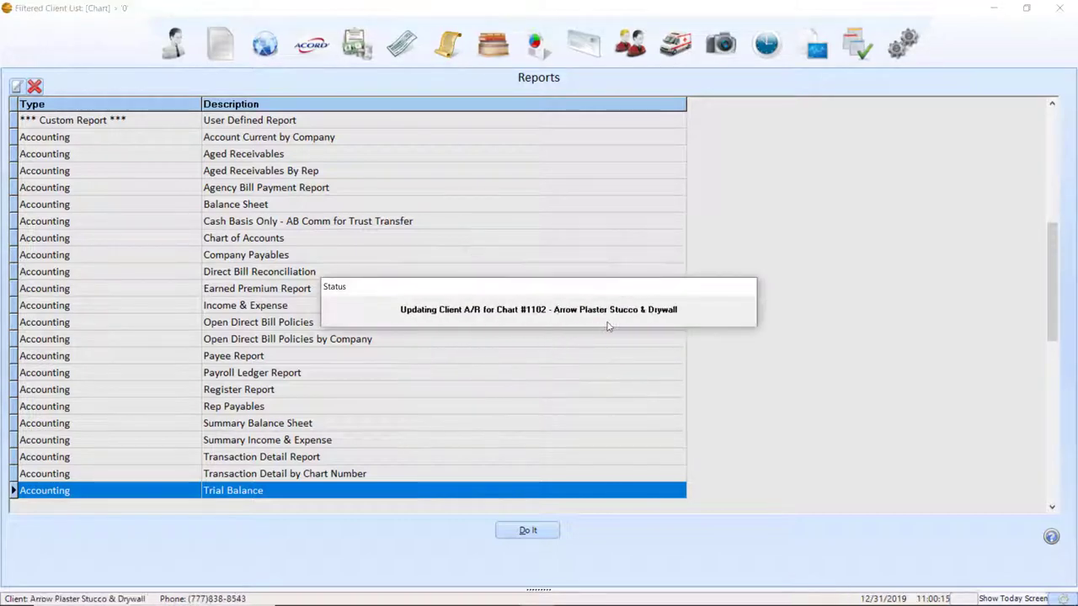
left_click(609, 272)
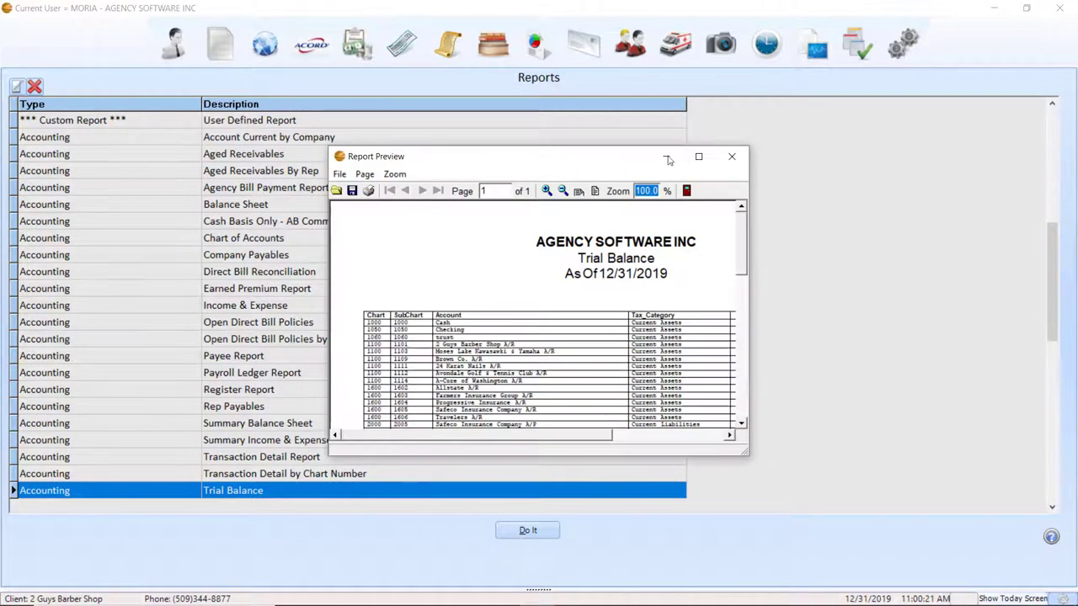
- Enlarge the Trial Balance preview, check the total row at its end, and close the report
left_click(696, 158)
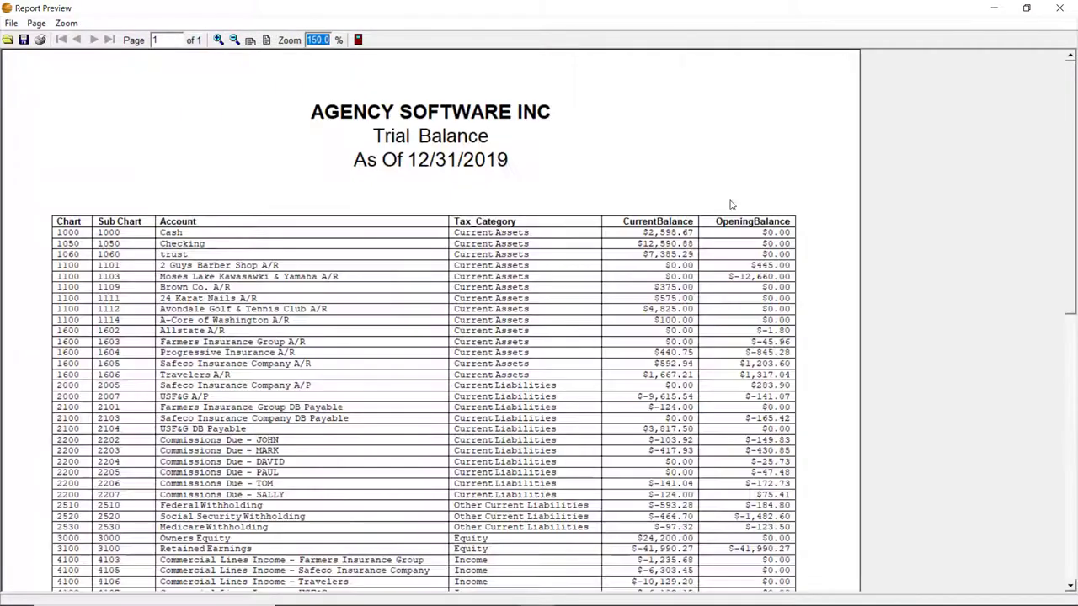
left_click(1069, 588)
left_click(1069, 588)
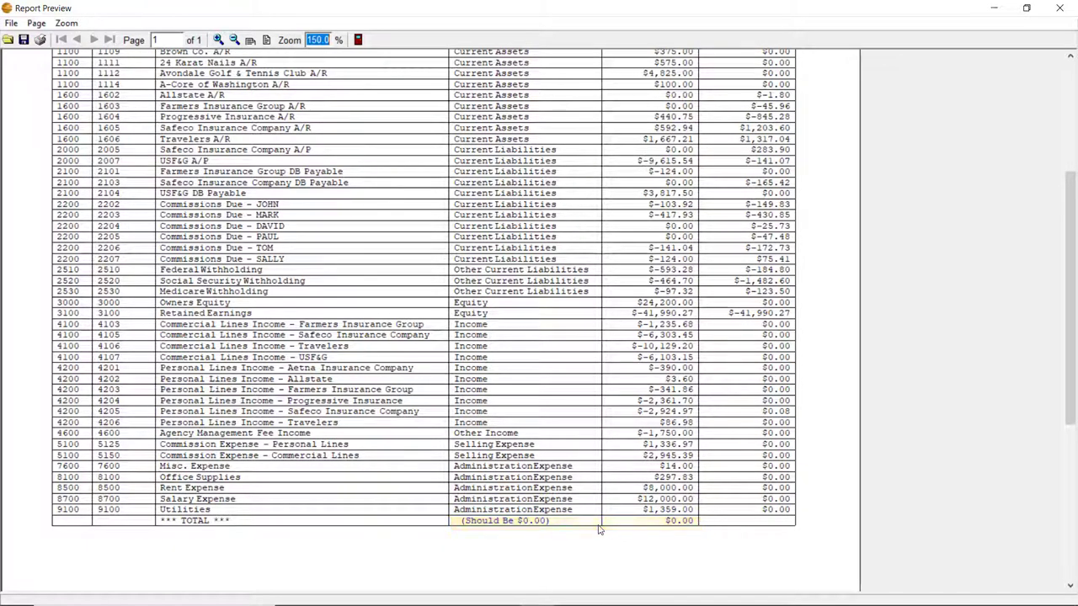
left_click(1060, 9)
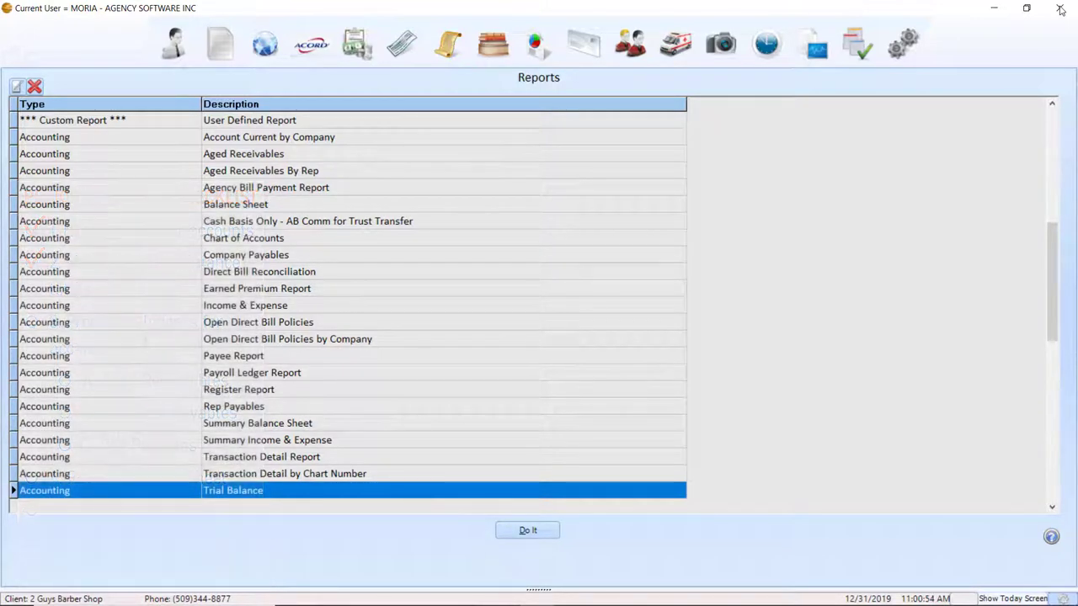
- Generate the Aged Receivables report as of 12/31/2019 in landscape orientation, review it in the enlarged preview and close it
left_click(260, 158)
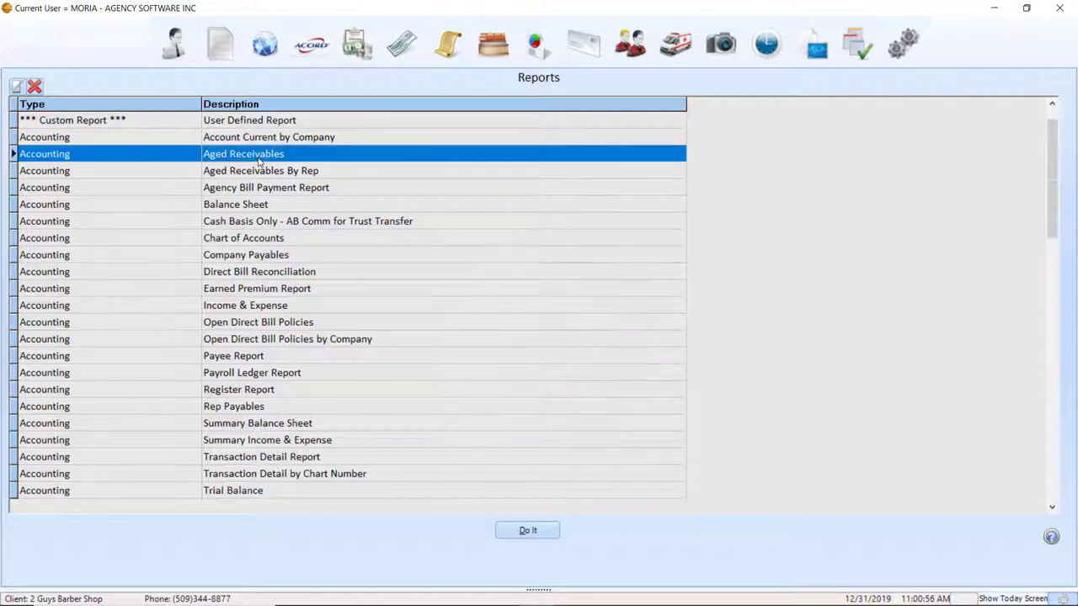
left_click(527, 530)
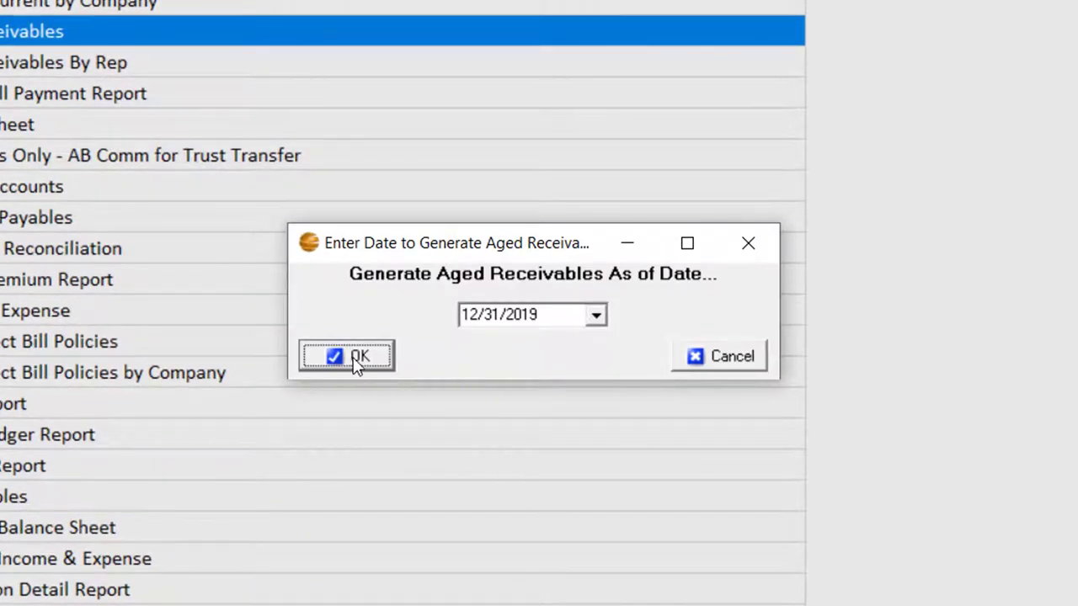
left_click(356, 360)
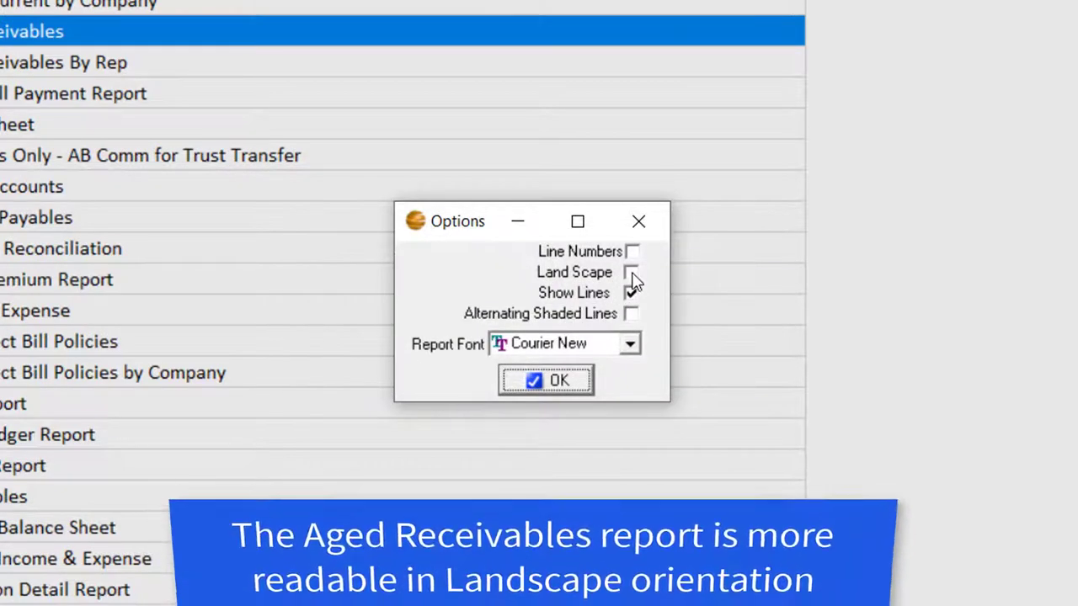
left_click(631, 273)
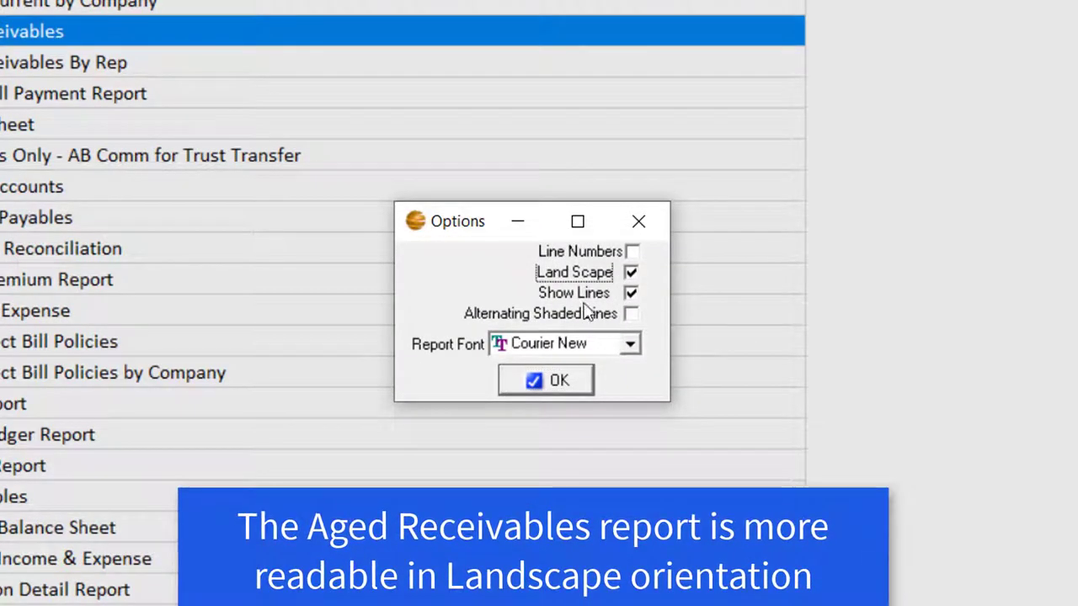
left_click(556, 381)
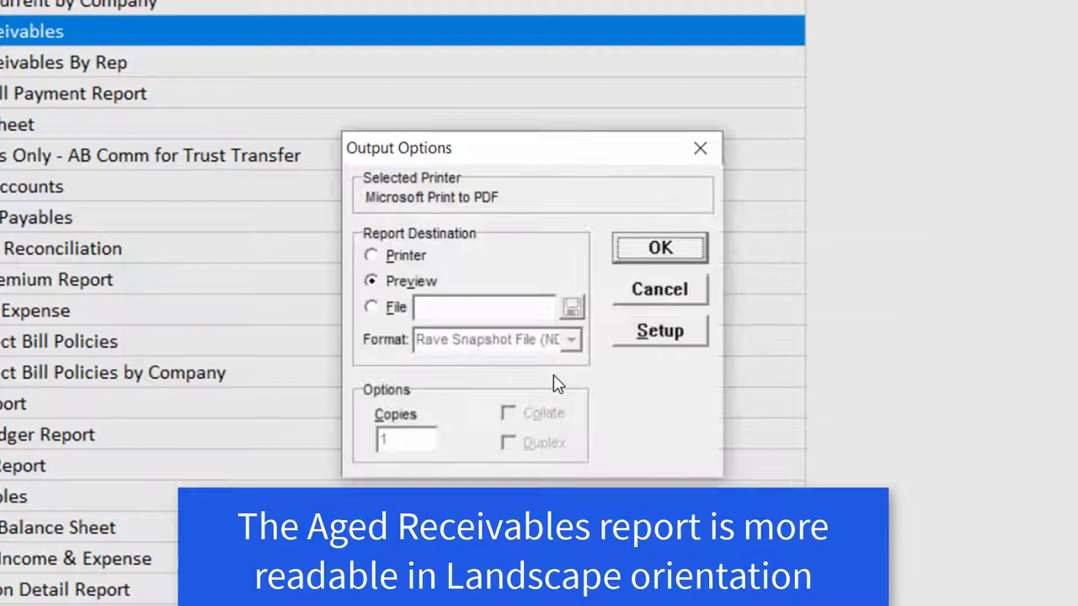
left_click(644, 249)
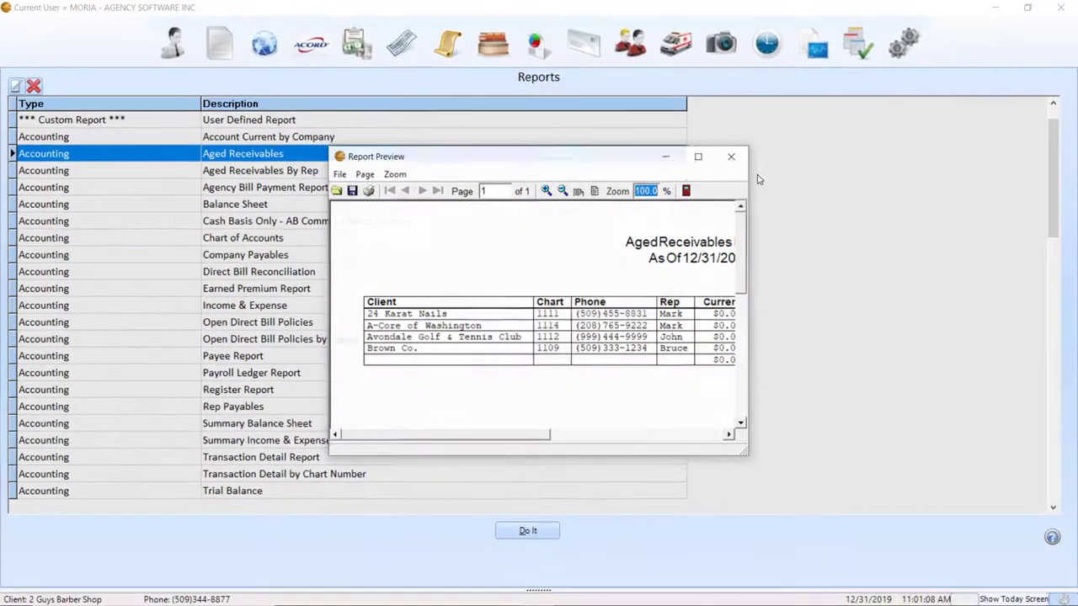
left_click(698, 158)
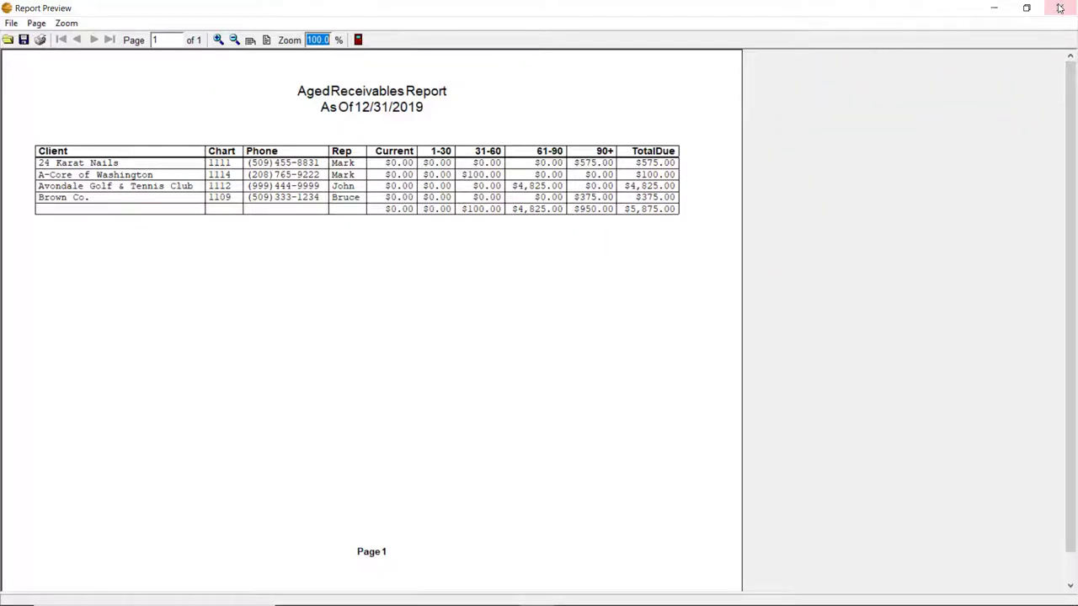
left_click(1060, 8)
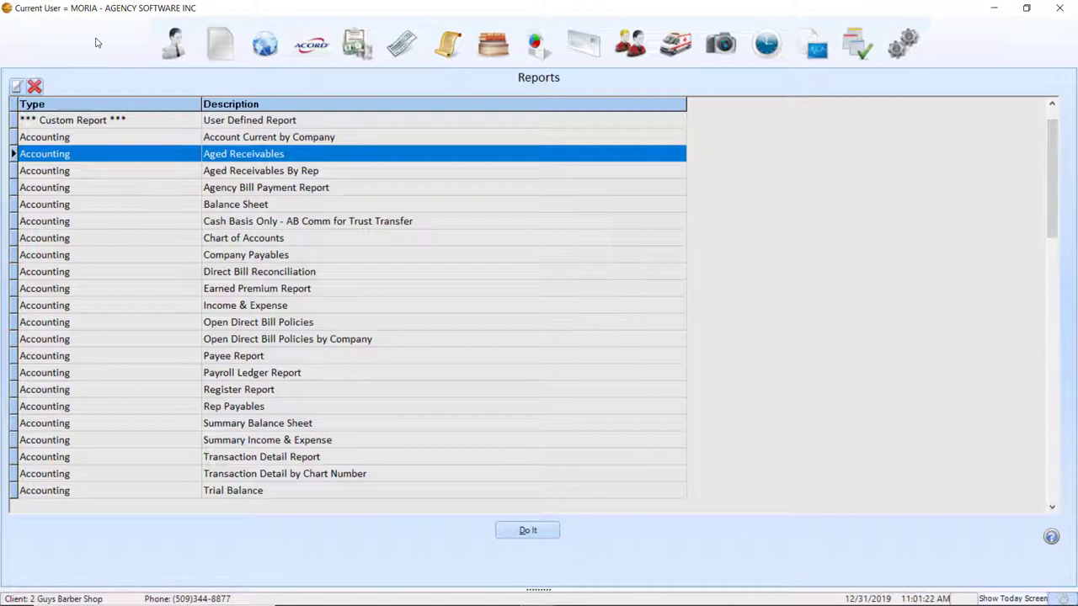
- Open the account receivables of client 24 Karat Nails and select the amount due on the 7/31/2019 Special Multi-Peril premium
left_click(173, 44)
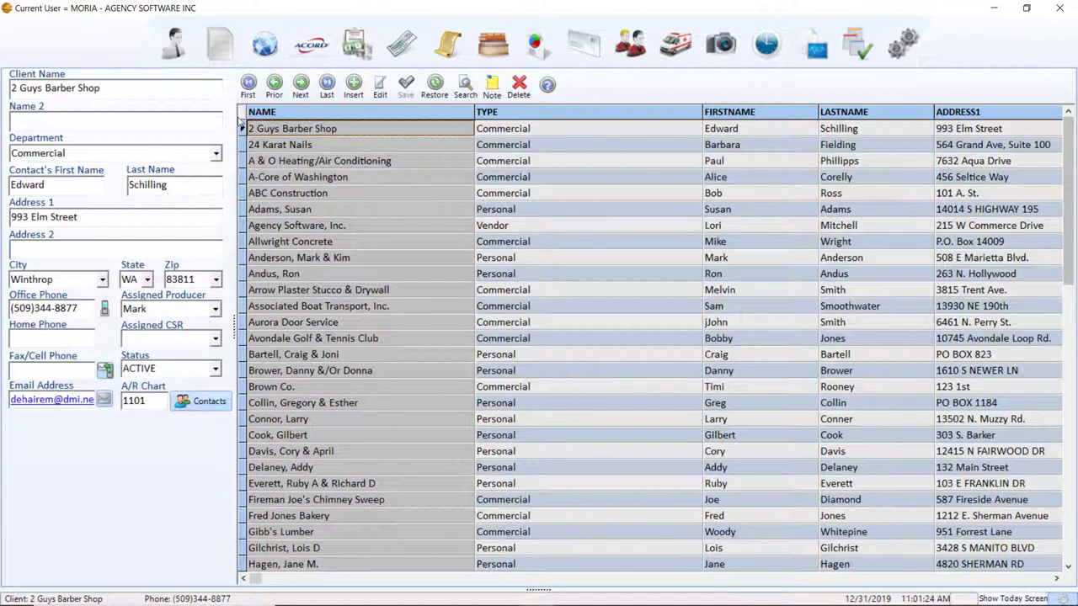
left_click(272, 149)
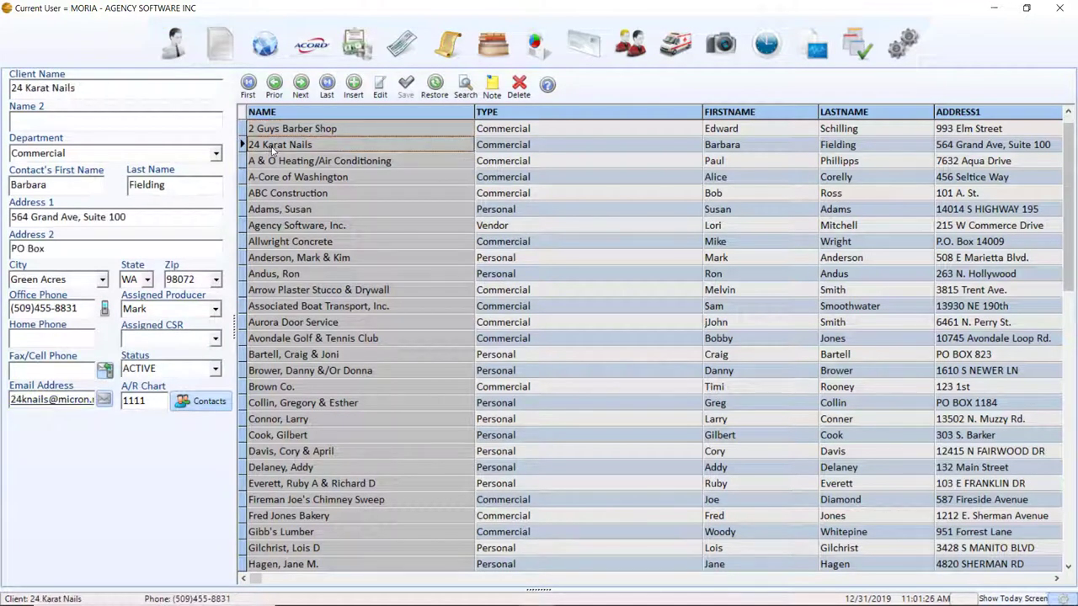
left_click(352, 49)
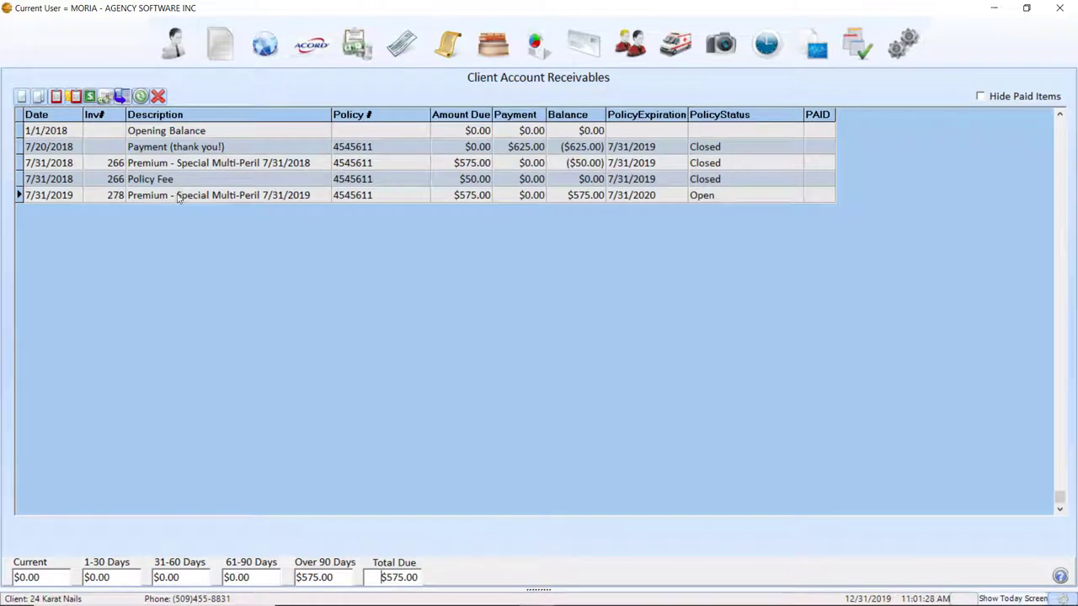
left_click(176, 196)
left_click(461, 196)
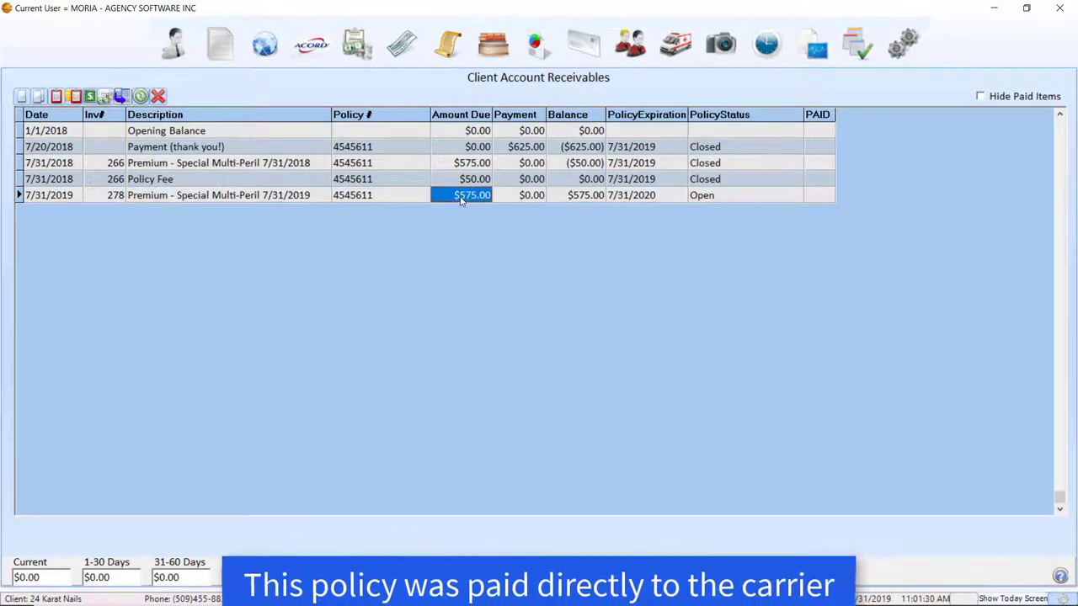
- Open the detail of the client's USF&G Special Multi-Peril policy effective 7/31/2019 and mark it as paid directly to carrier
left_click(218, 47)
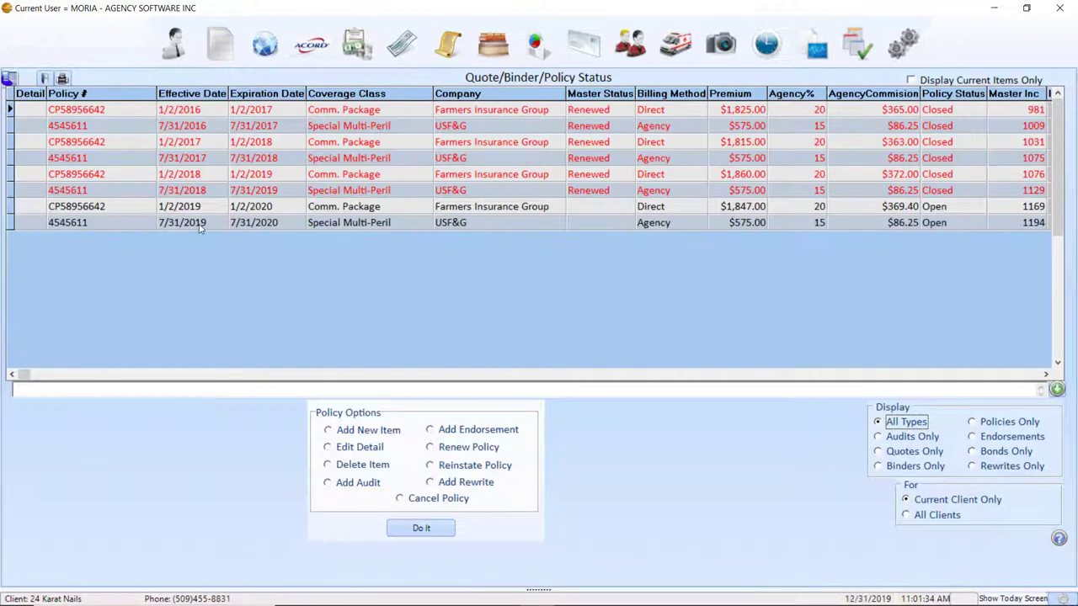
left_click(199, 225)
left_click(205, 227)
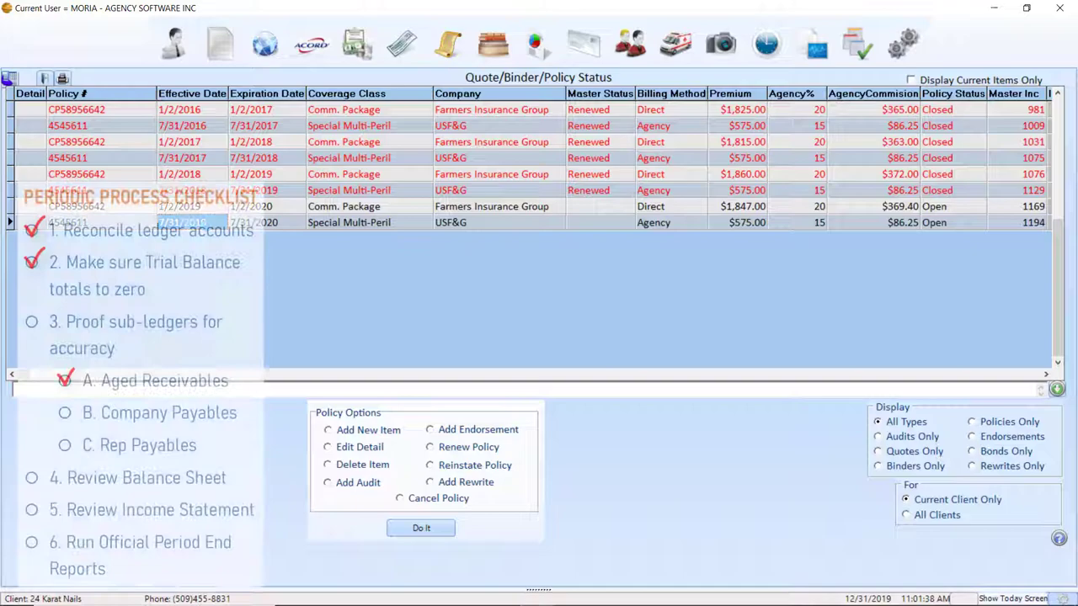
double_click(206, 225)
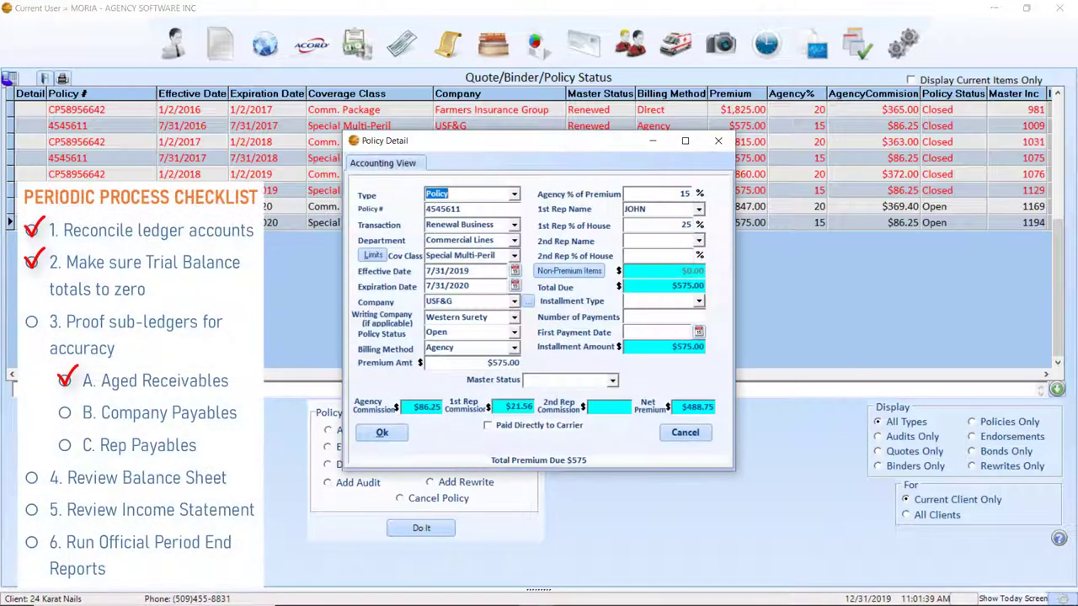
left_click(493, 431)
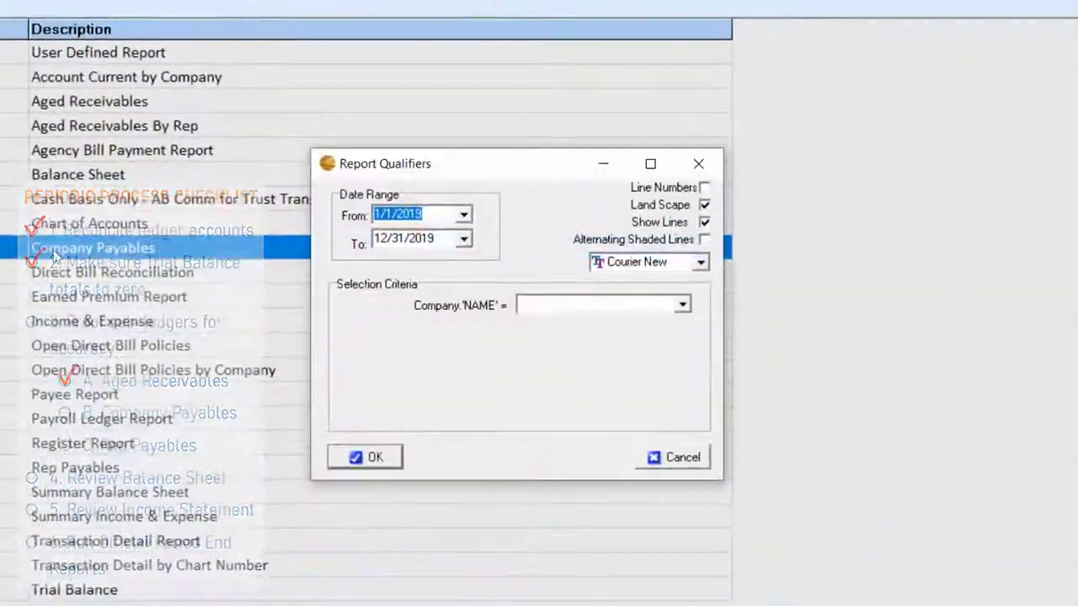
- Set the Company Payables report's start date to 1/1/2000, leave the company name blank, and accept the qualifiers
left_click(395, 211)
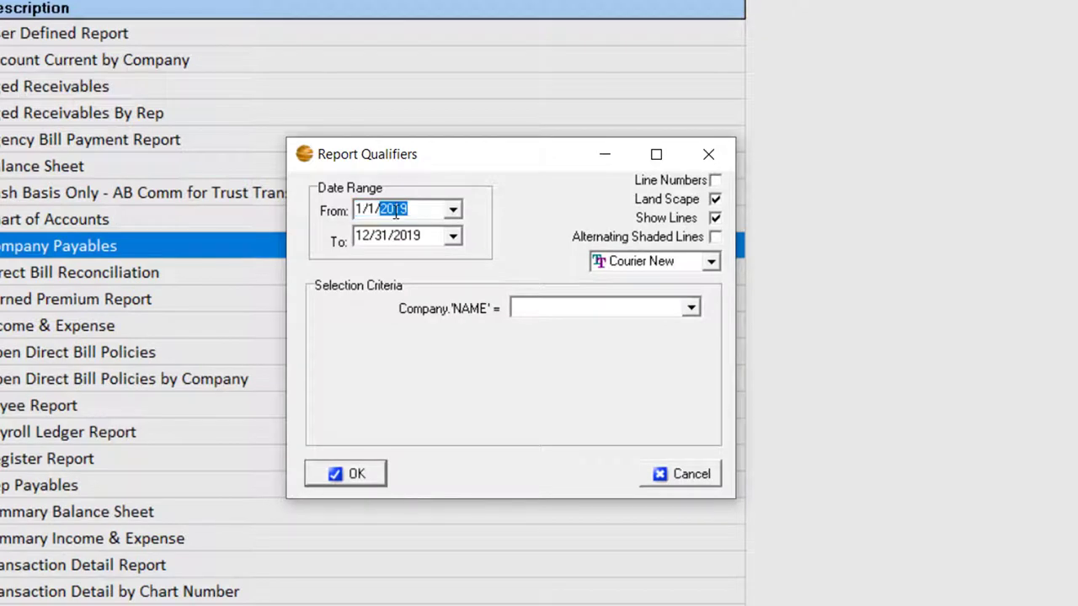
type("2000")
key("Tab")
left_click(694, 309)
left_click(694, 309)
left_click(360, 475)
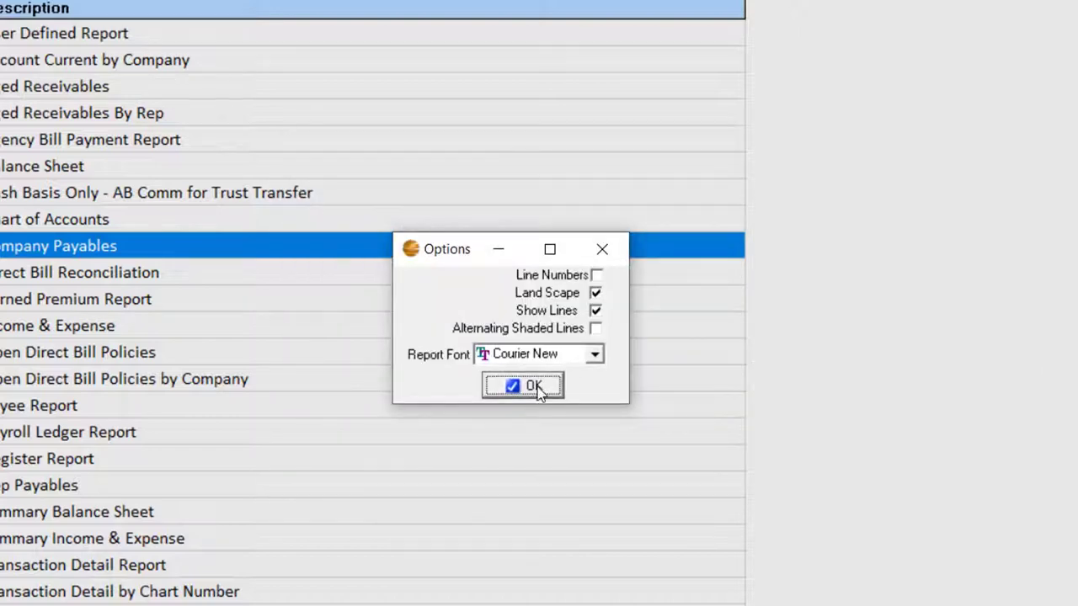
- Preview the Company Payables report in landscape with lines shown, review the enlarged report, and close it
left_click(533, 387)
left_click(519, 390)
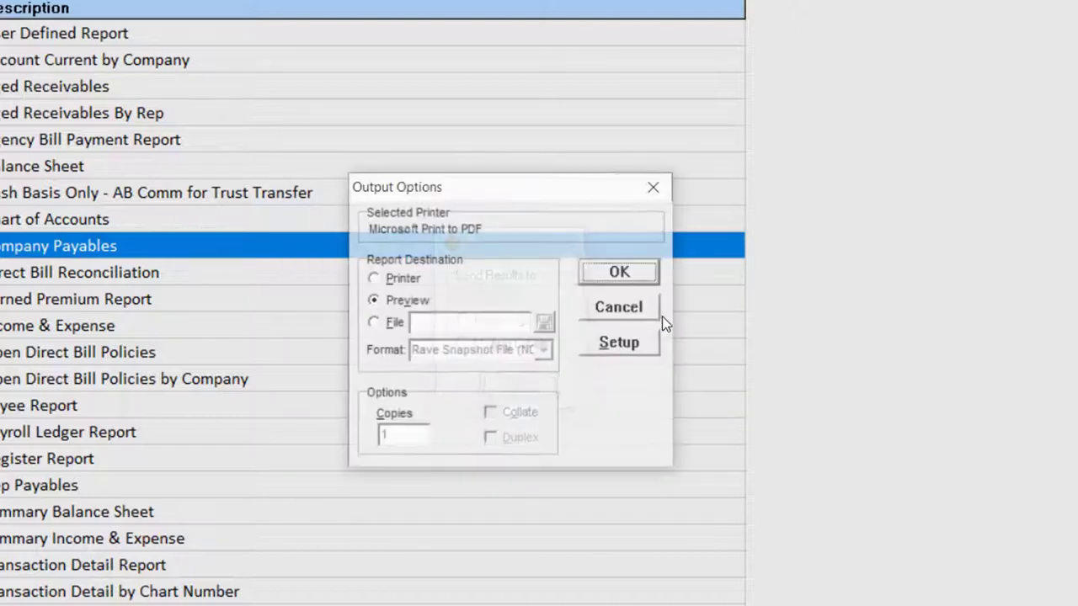
left_click(618, 272)
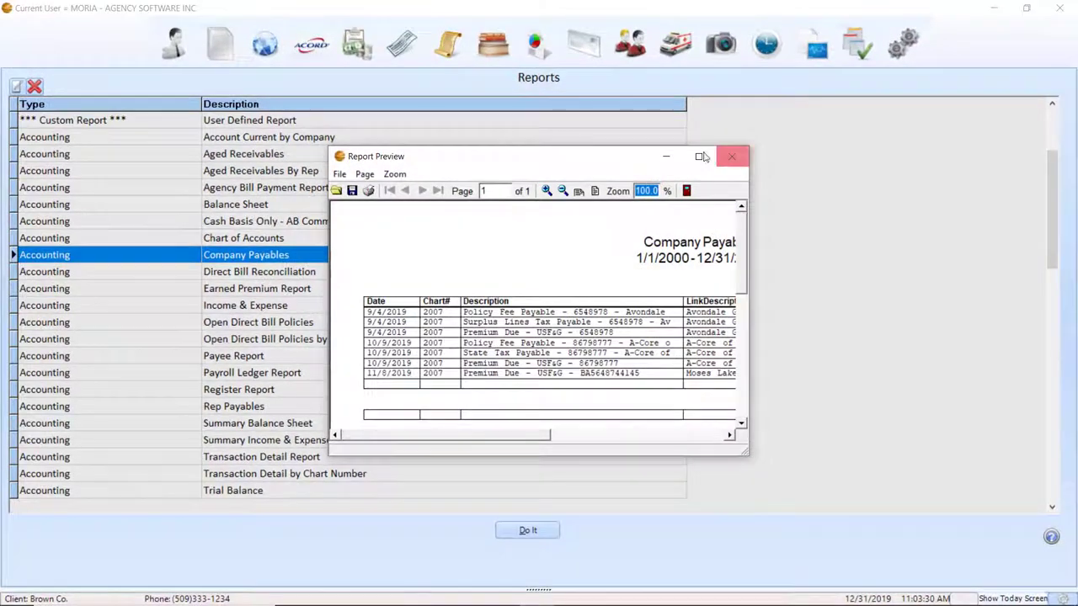
left_click(704, 150)
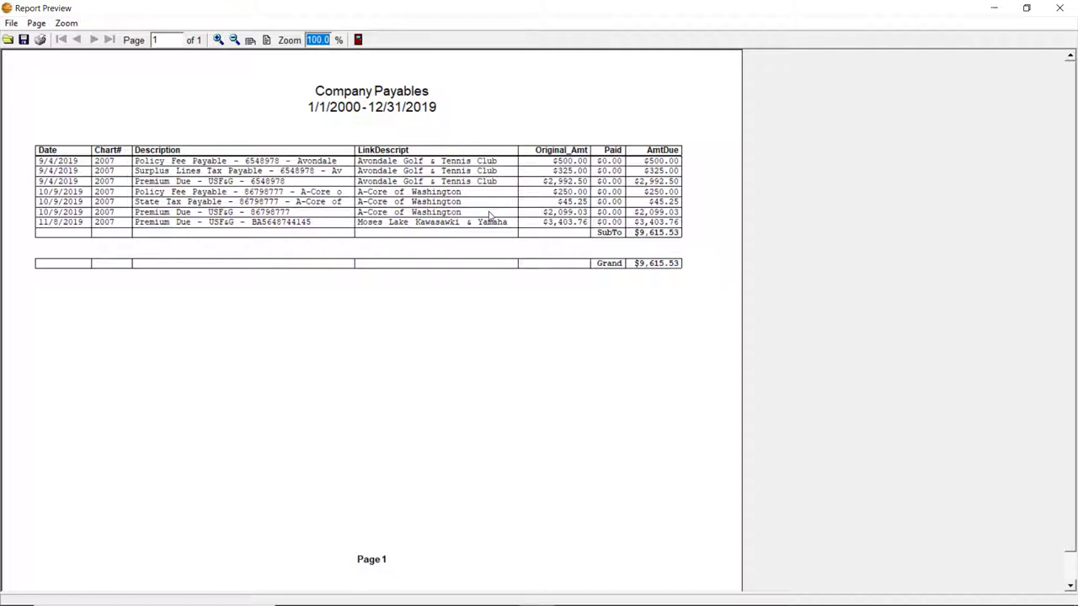
left_click(1061, 8)
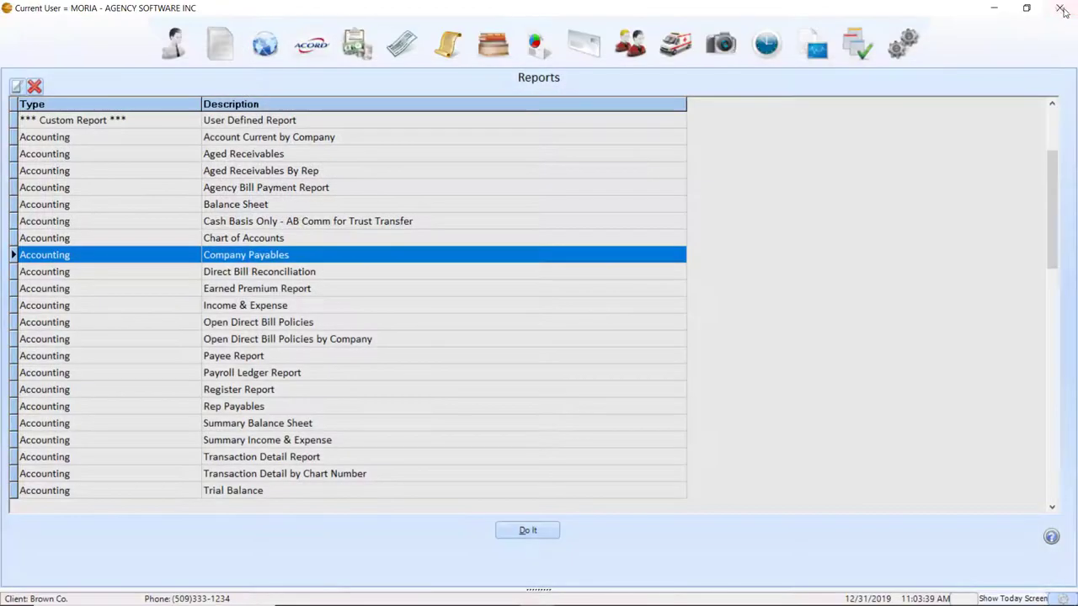
- Look up the unpaid Company A/P items for USF&G A/P in the ledger's payables and close them without paying
left_click(401, 44)
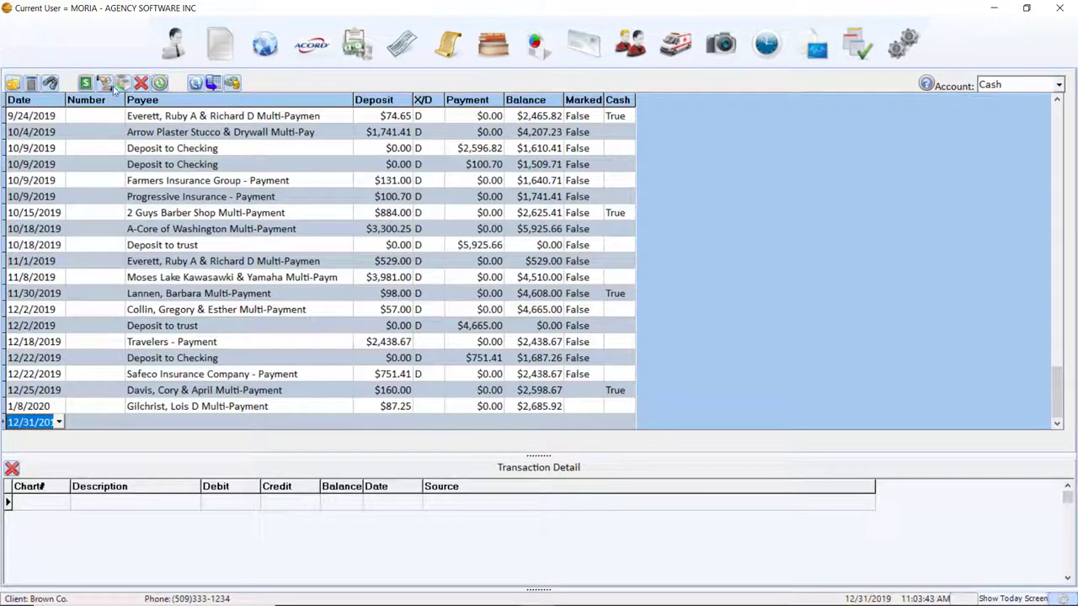
left_click(105, 84)
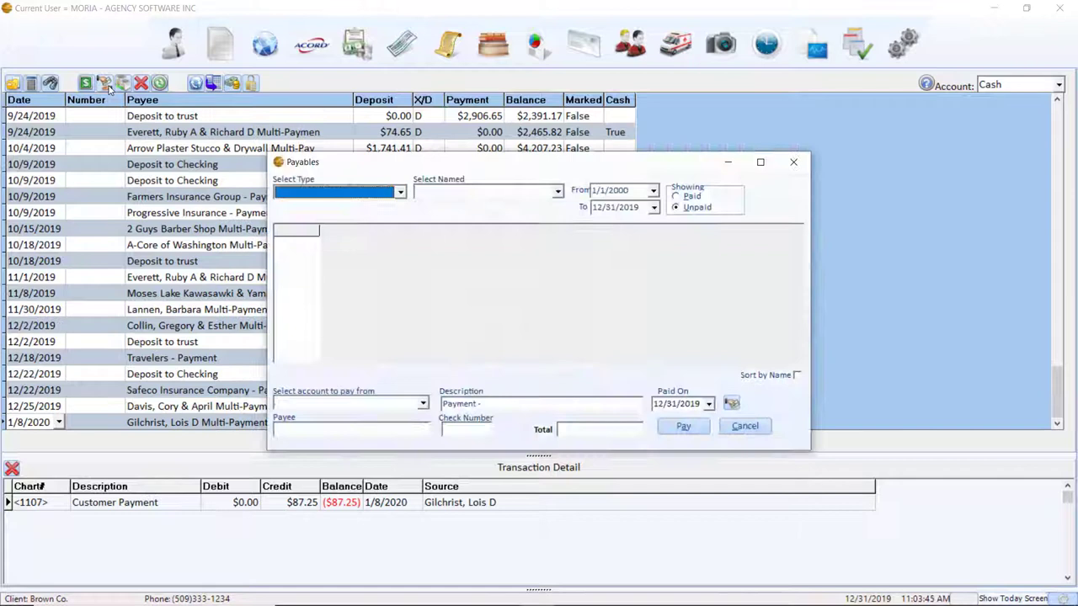
left_click(402, 193)
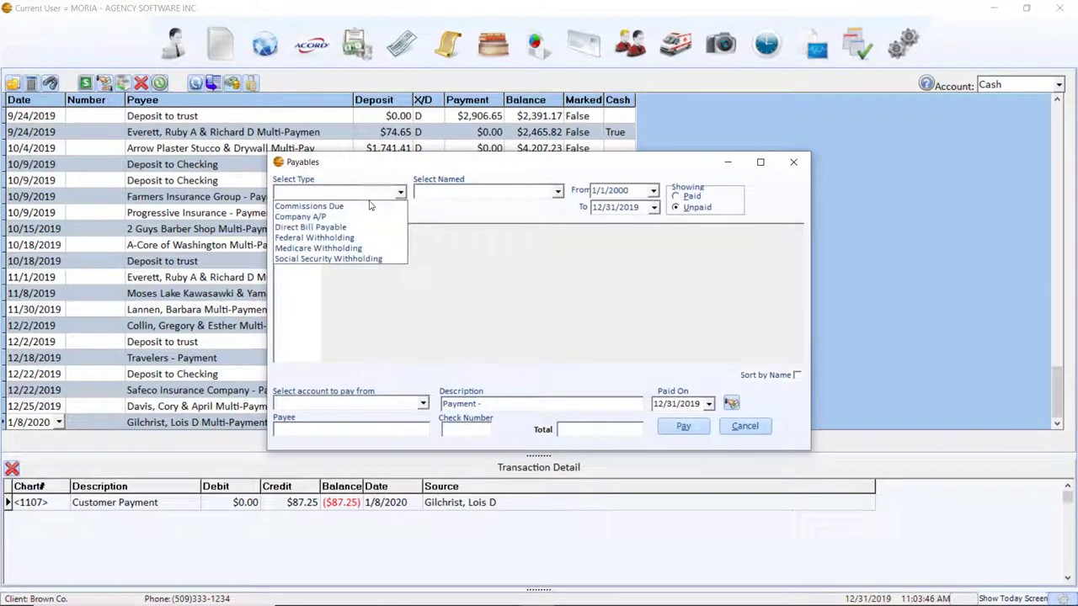
left_click(320, 216)
left_click(559, 193)
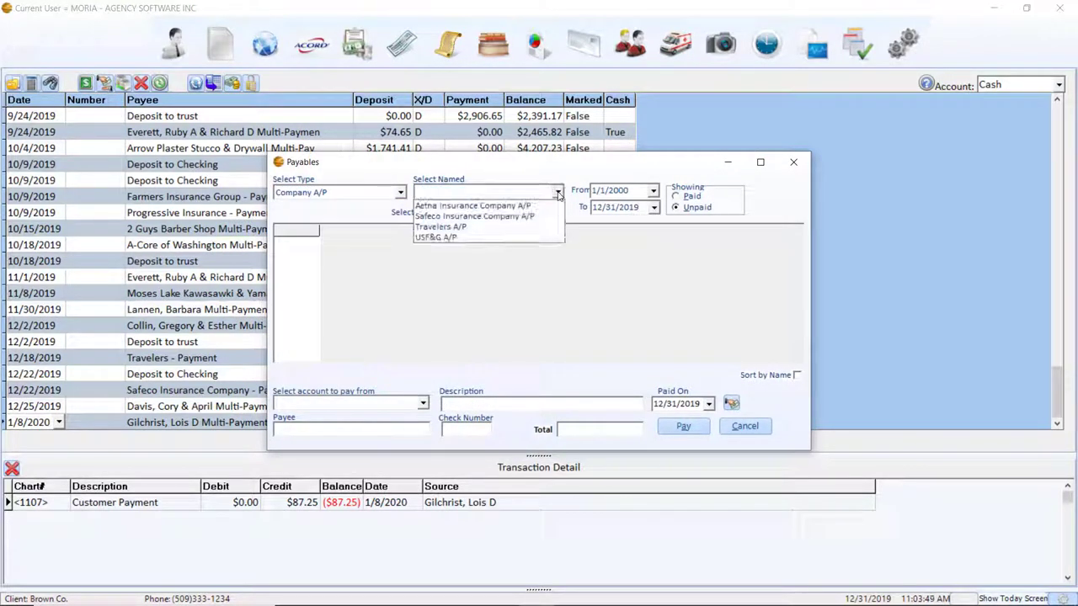
left_click(486, 237)
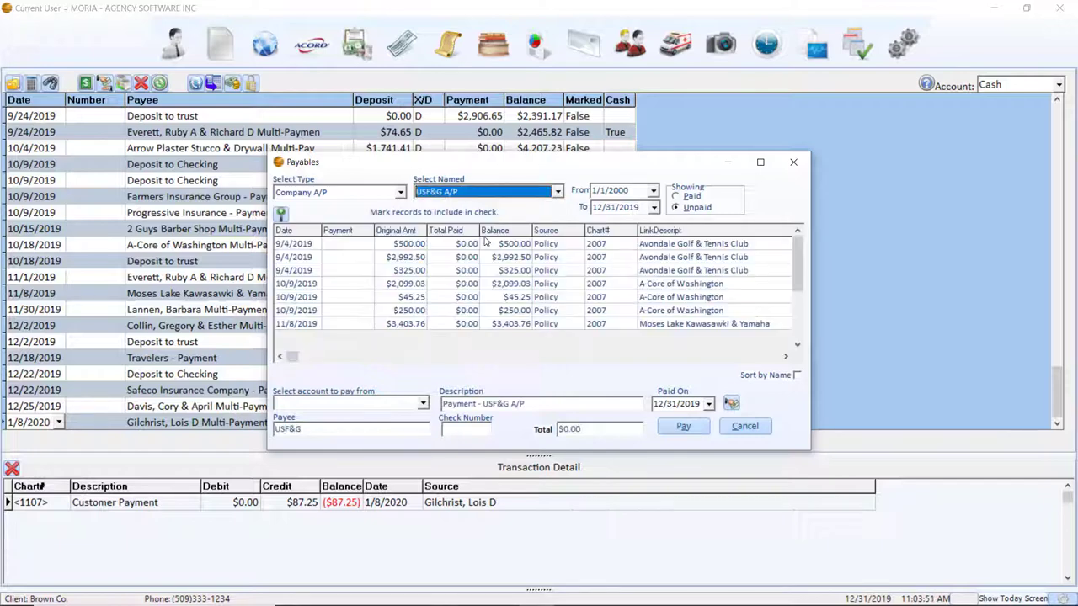
left_click(487, 256)
left_click(793, 161)
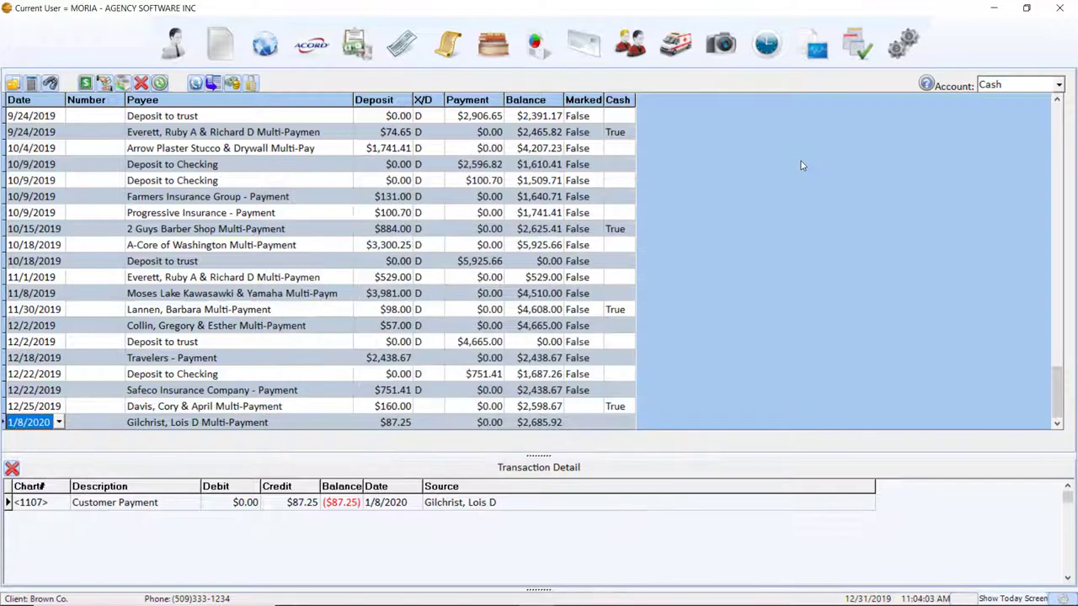
- Find the 10/4/2019 USF&G check 1090 in the trust account by payment amount and change its detail line's chart number to 2007
left_click(478, 103)
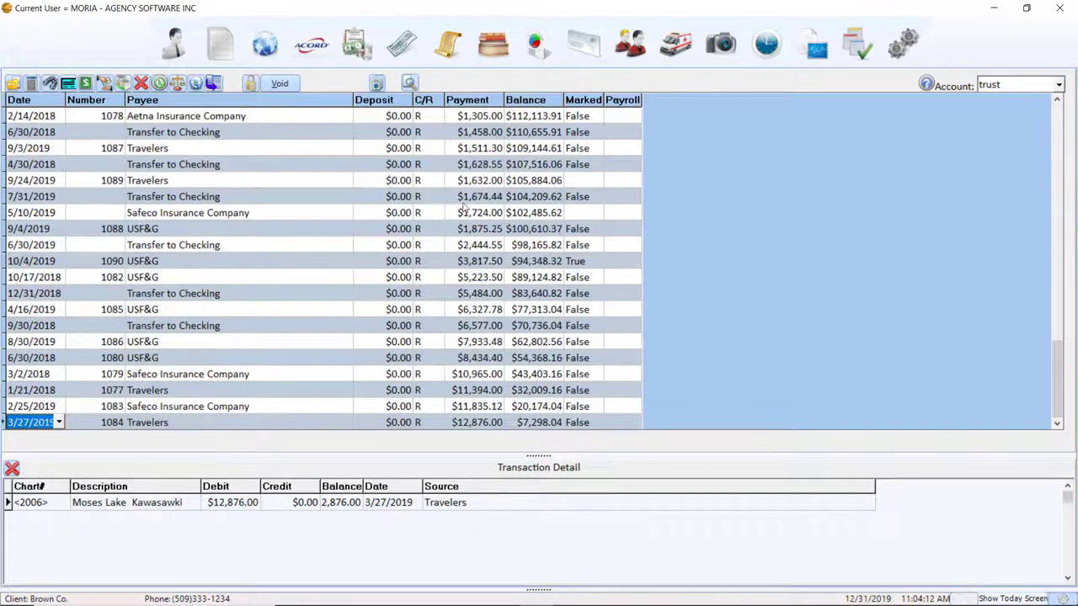
left_click(468, 263)
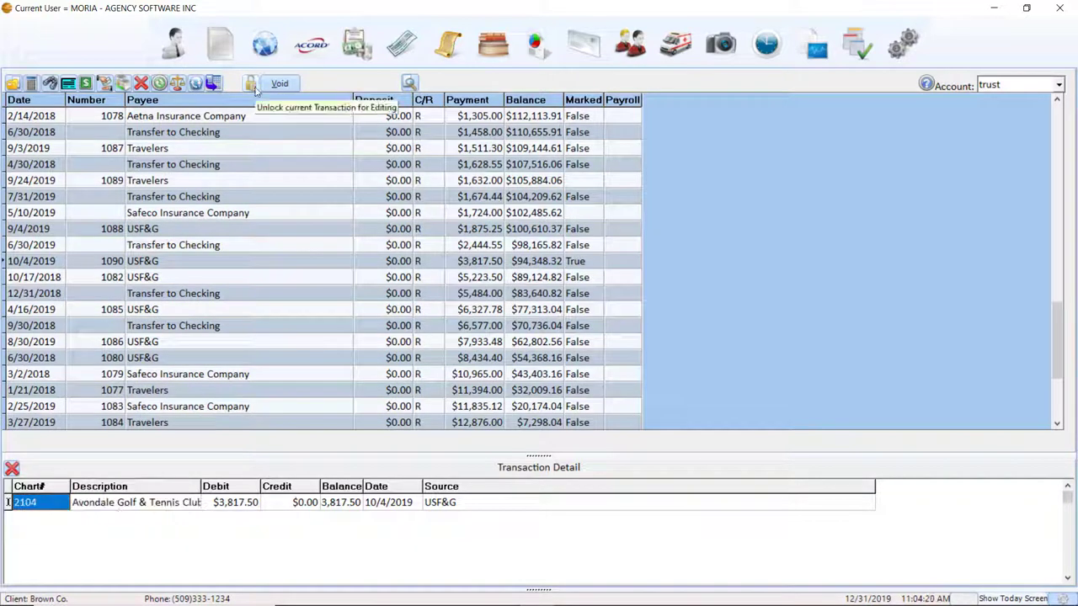
type("2007")
key("Return")
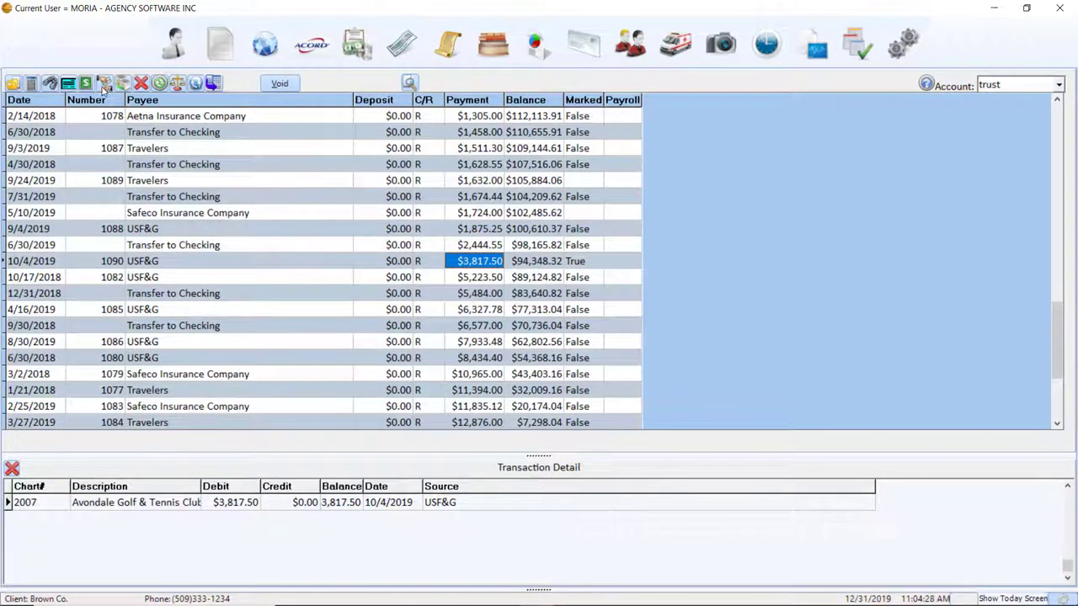
- Mark the three 9/4/2019 Avondale Golf & Tennis Club payables and the 10/4/2019 USF&G offset for payment, choose the paying account, and enter "offsetting"
left_click(105, 83)
left_click(421, 244)
left_click(421, 257)
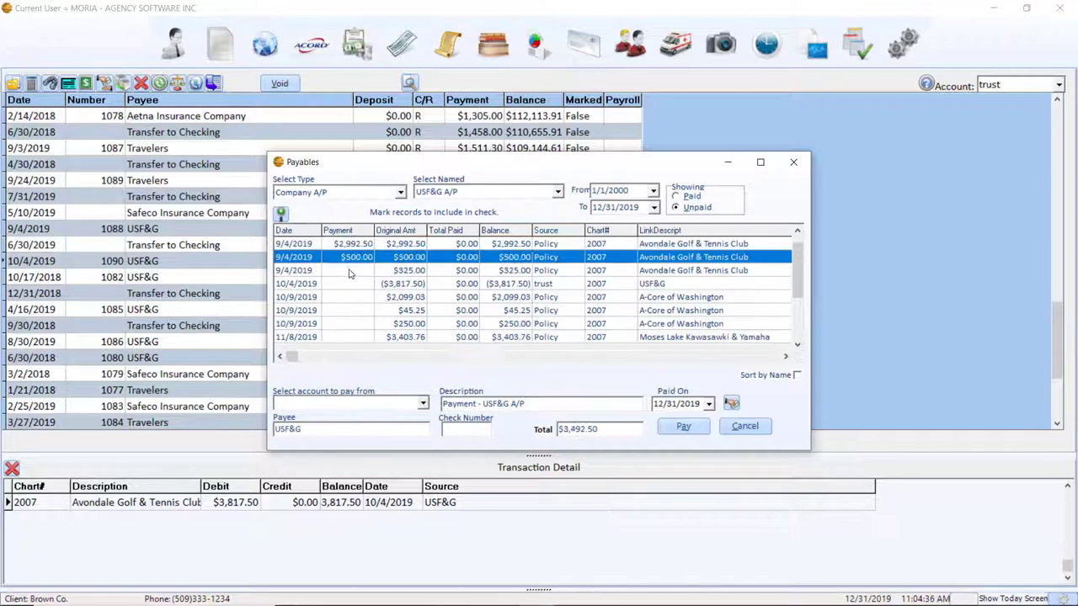
left_click(421, 270)
left_click(421, 284)
left_click(423, 403)
left_click(304, 416)
key("Tab")
type("offsetting")
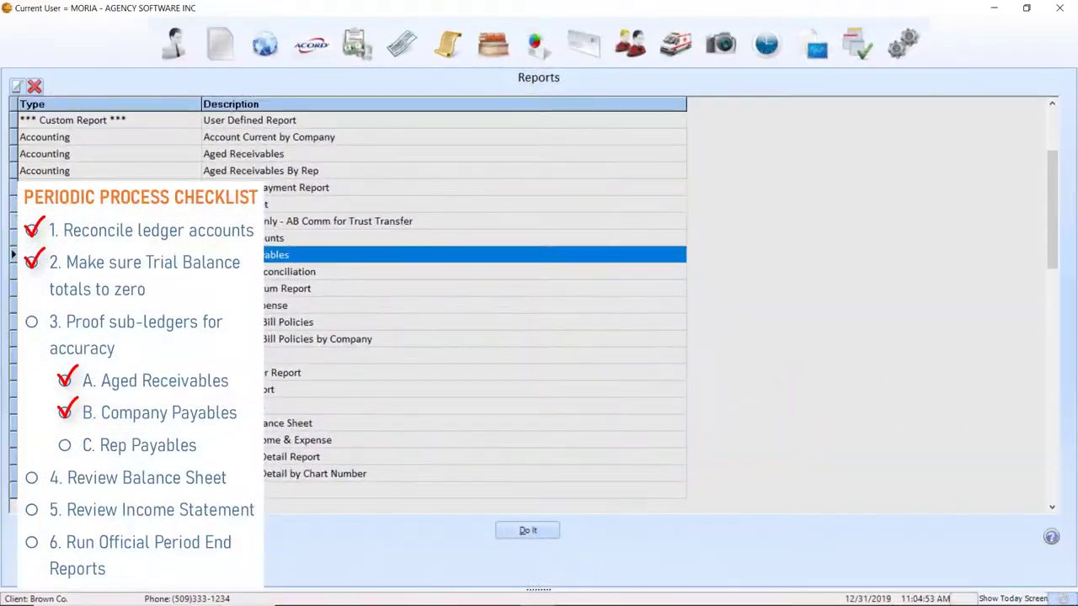
- Run the Rep Payables report from 1/1/2000 to 12/31/2019, review the enlarged preview, and close it
double_click(471, 406)
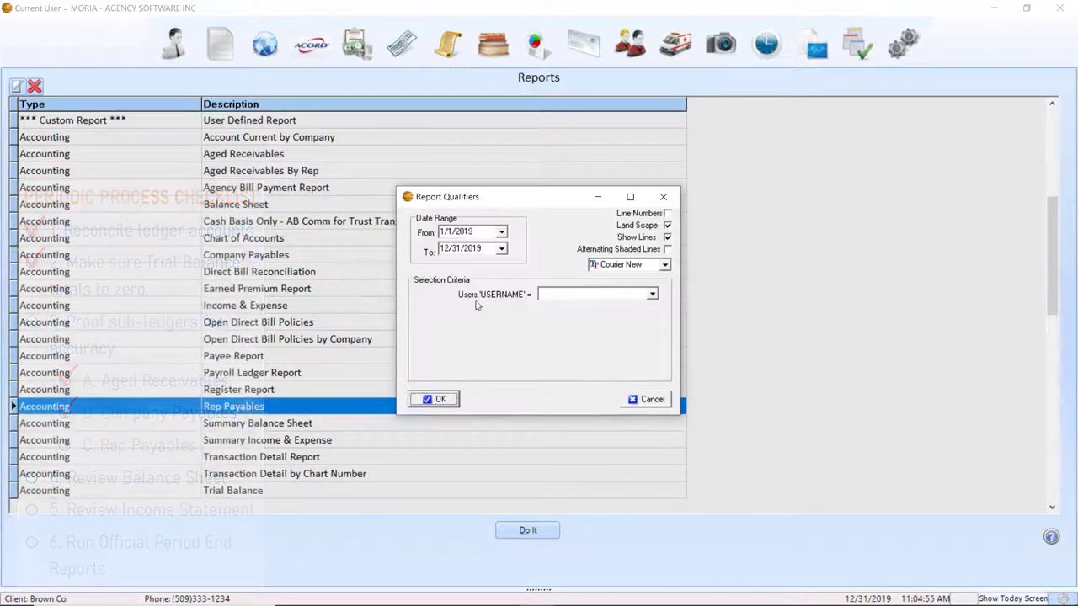
double_click(464, 231)
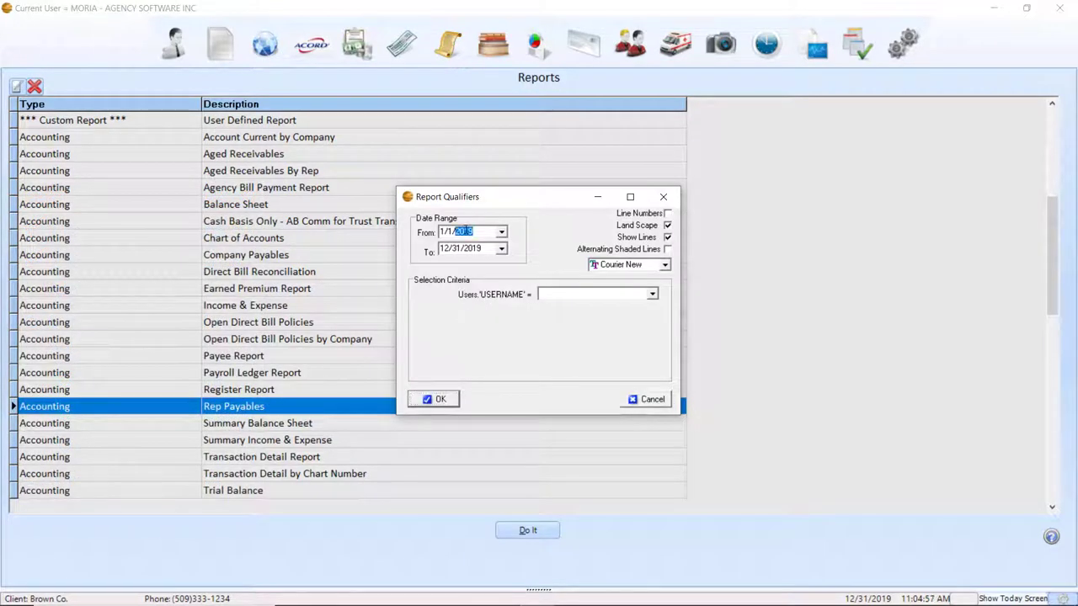
left_click(433, 401)
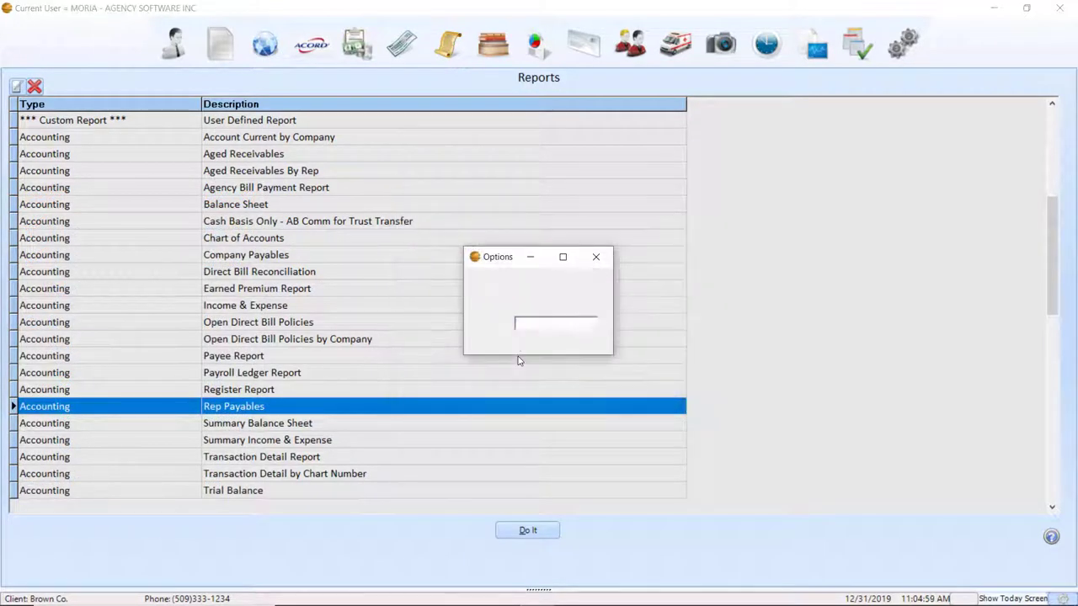
left_click(543, 345)
left_click(546, 349)
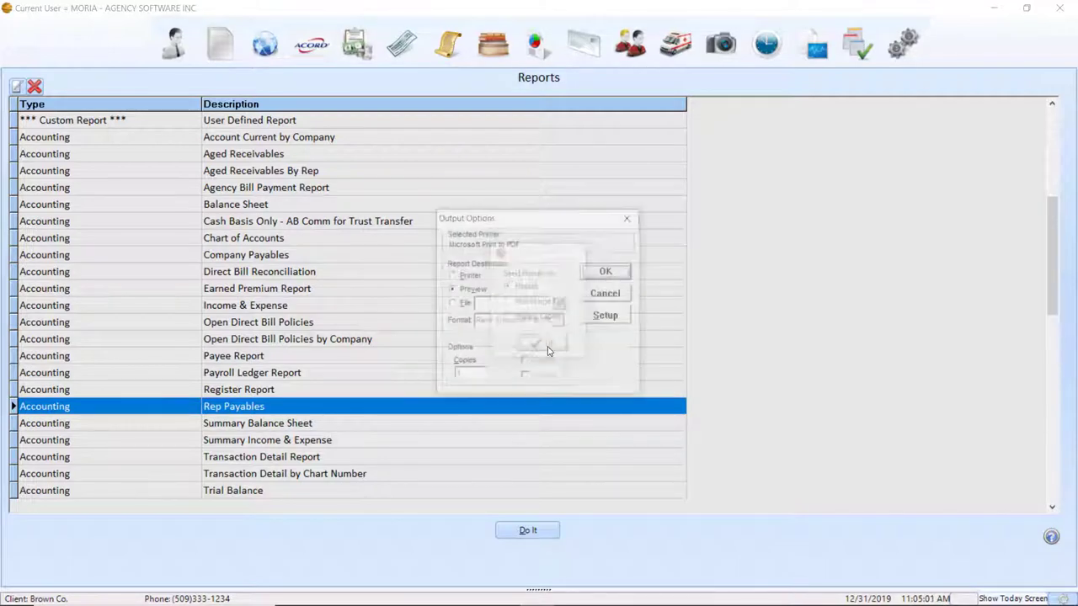
left_click(616, 275)
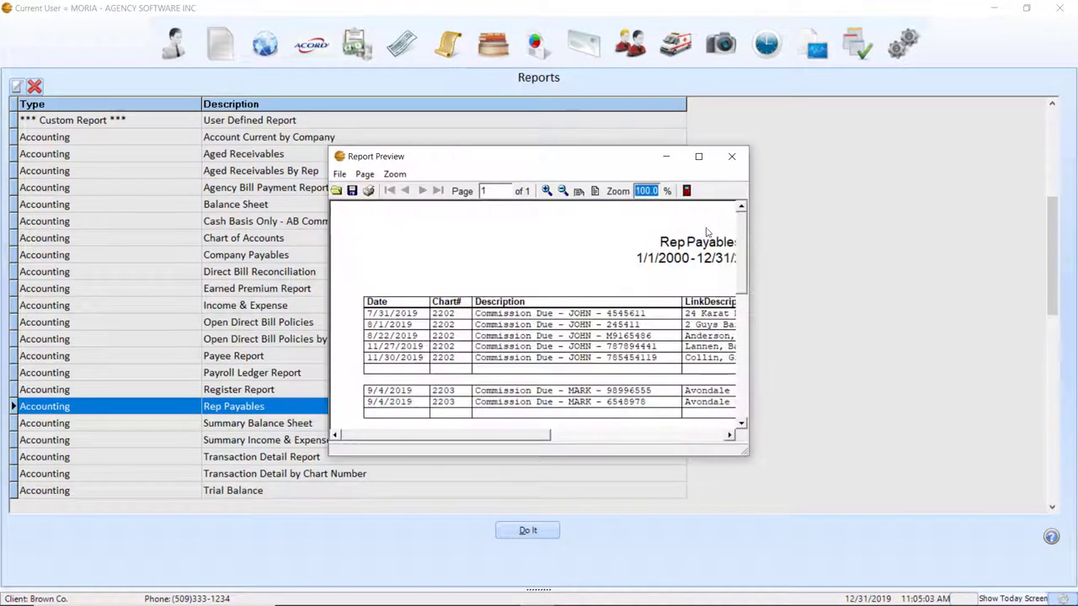
left_click(697, 157)
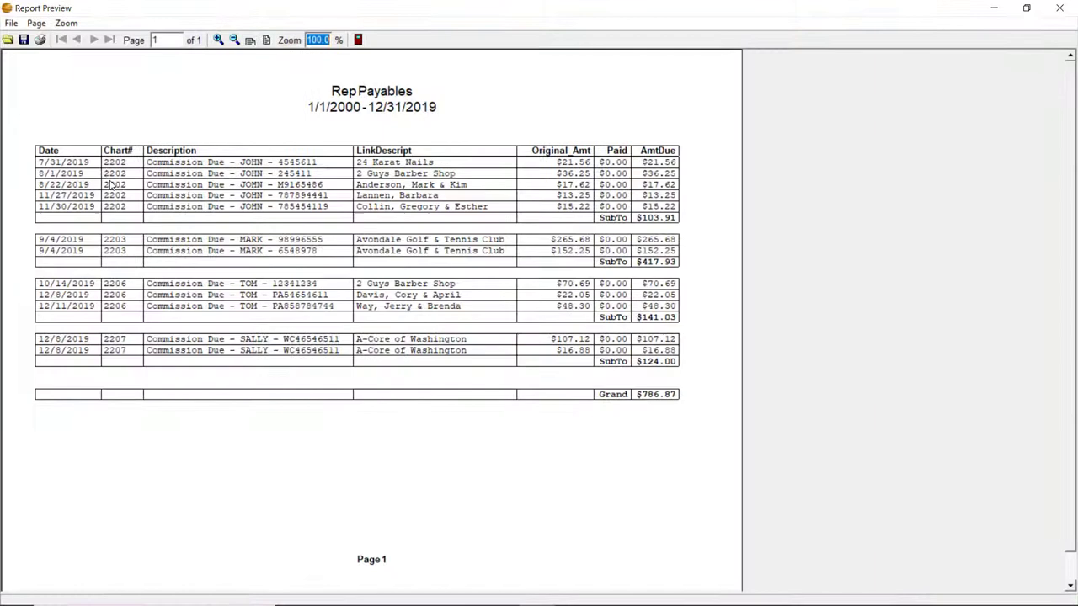
left_click(1059, 8)
- Start a payment from the ledger for Commissions Due and select the rep whose commissions are under chart number 2202
left_click(403, 46)
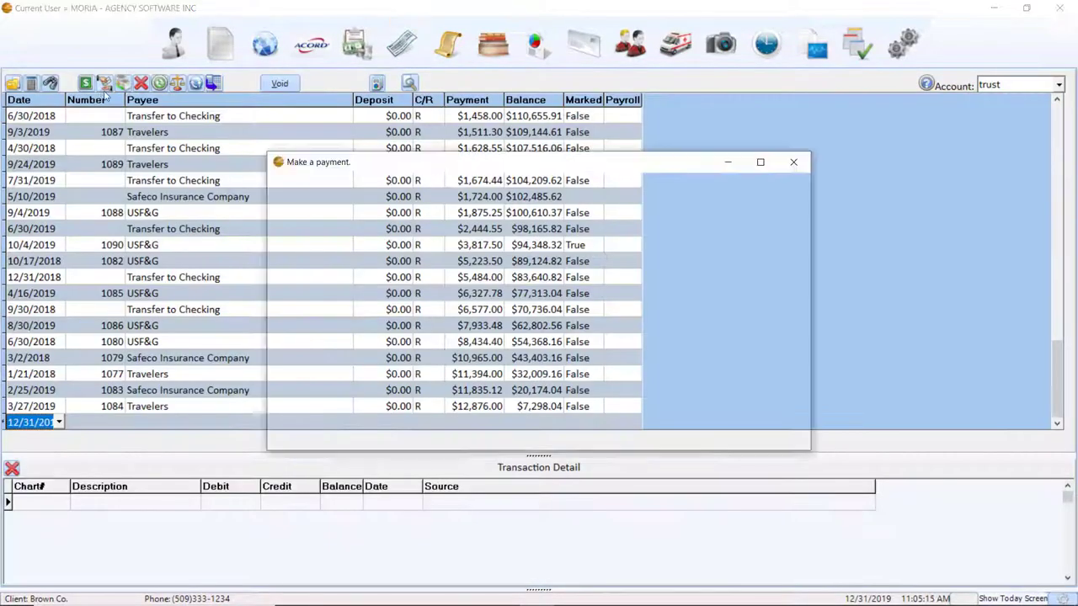
left_click(401, 194)
left_click(336, 204)
left_click(557, 192)
left_click(472, 204)
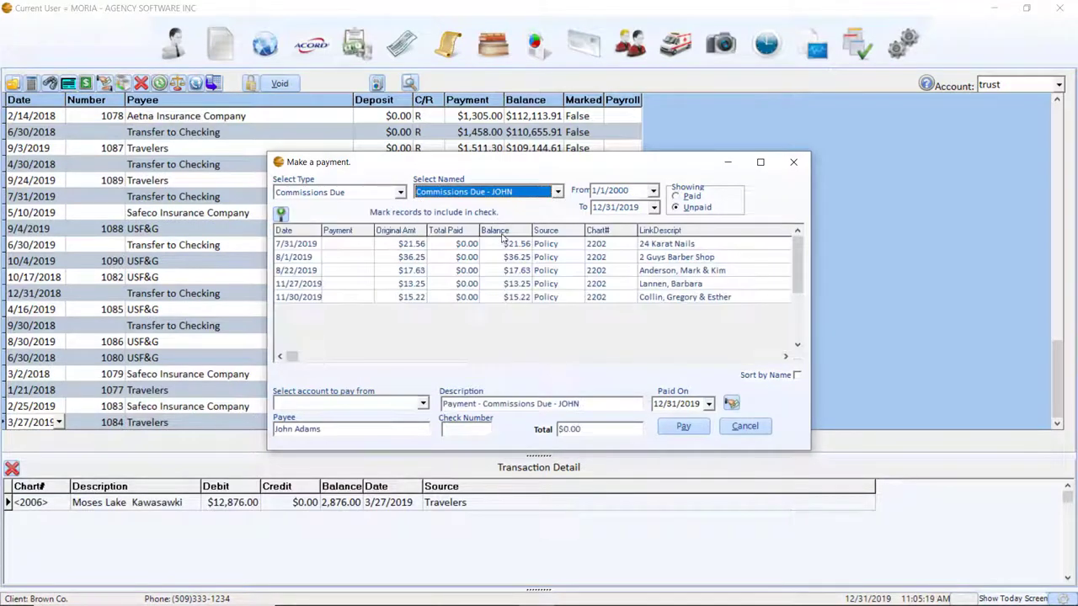
- Mark the rep's 7/31/2019, 8/1/2019 and 8/22/2019 commissions for payment and choose the account to pay from
left_click(337, 244)
left_click(337, 257)
left_click(337, 270)
left_click(423, 403)
left_click(346, 416)
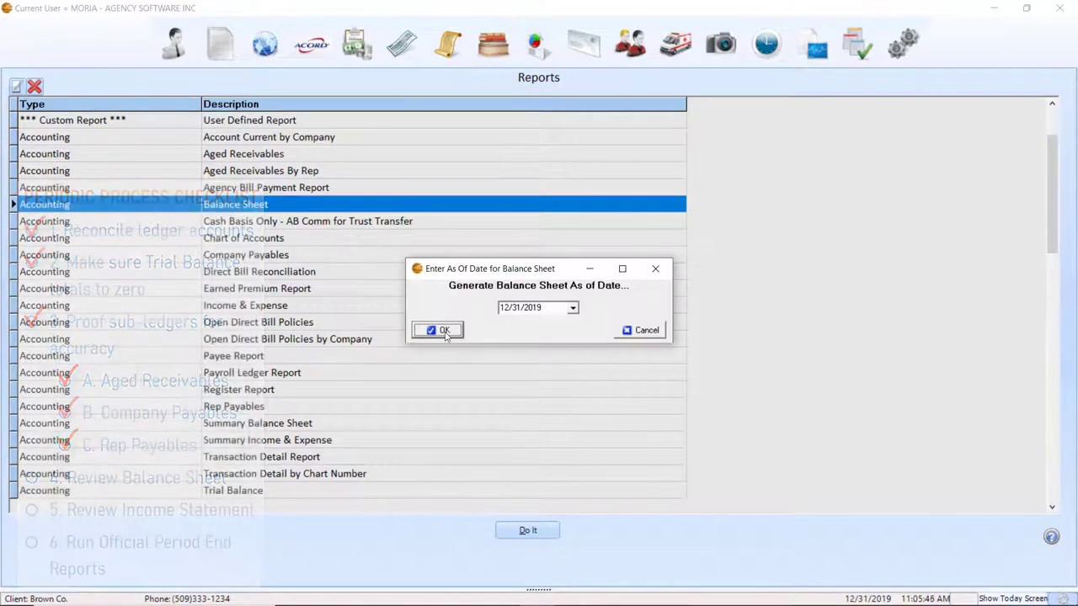
- Generate the Balance Sheet as of 12/31/2019 with lines shown, review the enlarged preview down to equity, and close it
left_click(444, 332)
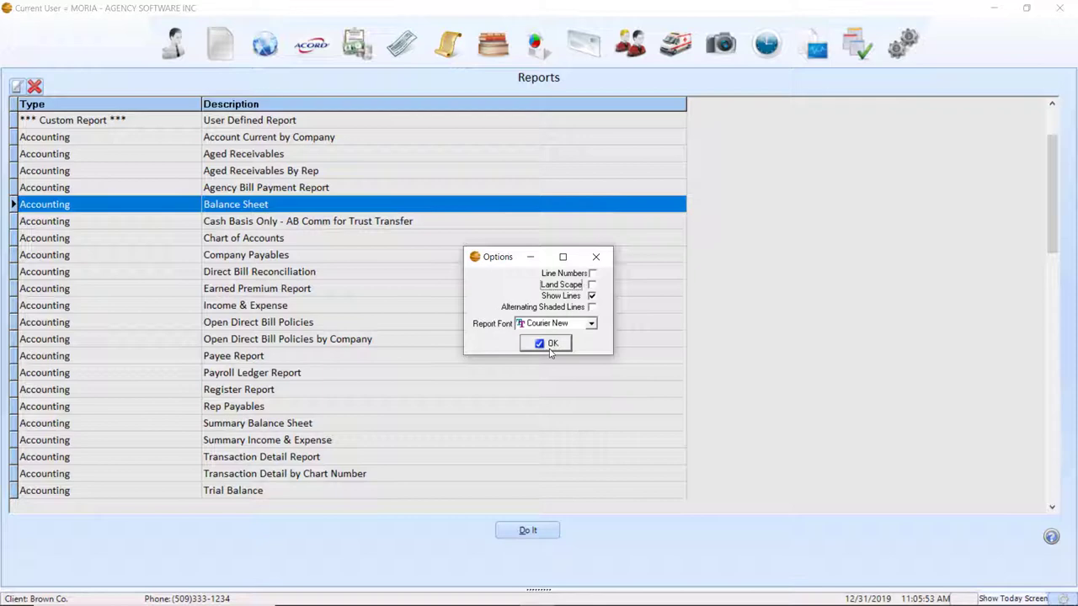
left_click(550, 345)
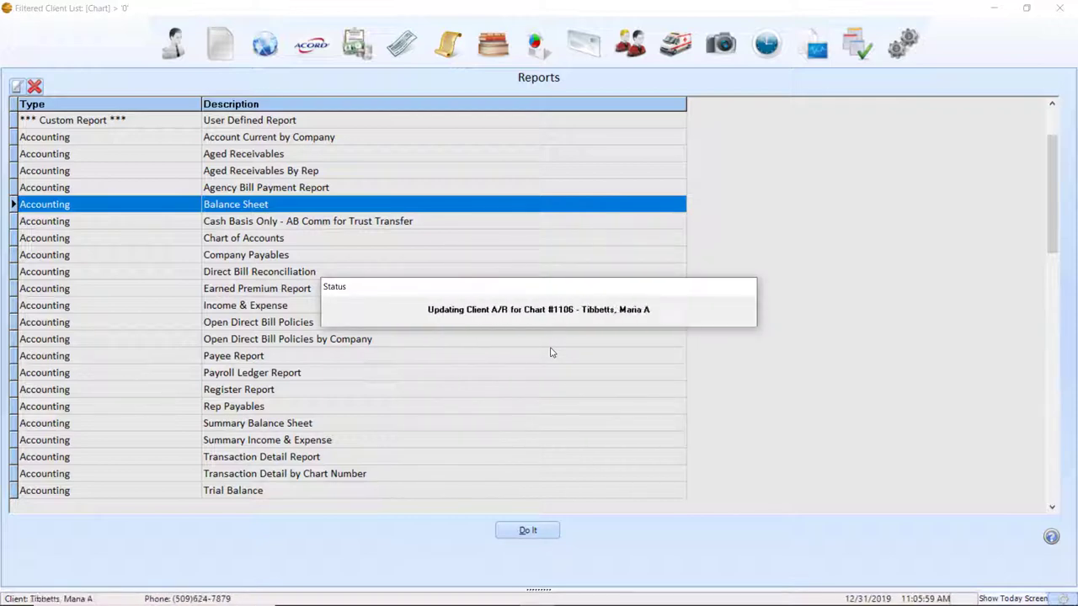
left_click(609, 269)
left_click(699, 157)
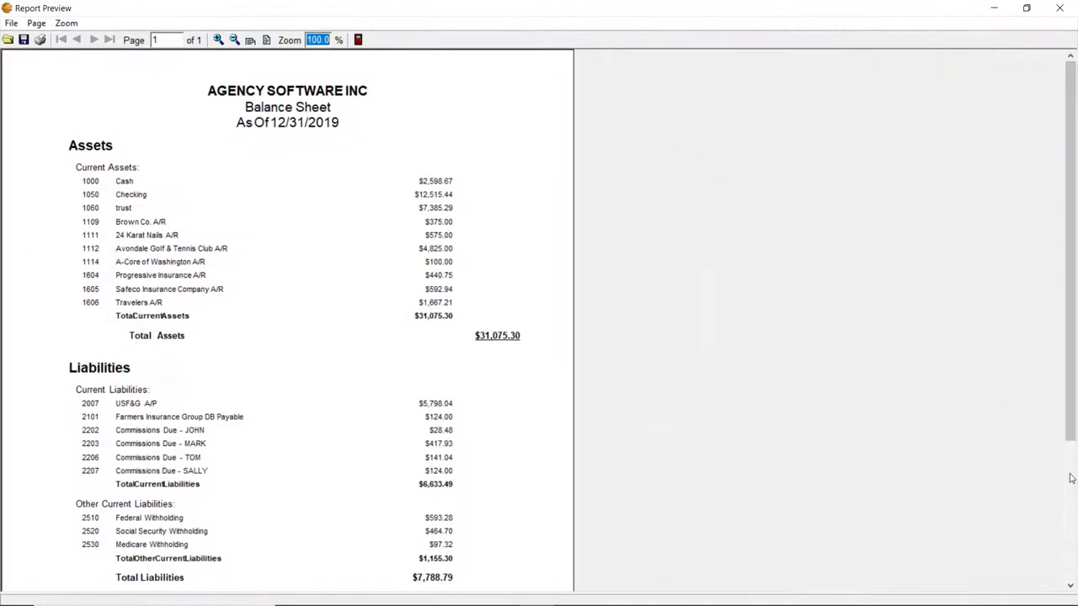
left_click_drag(1069, 462, 1068, 532)
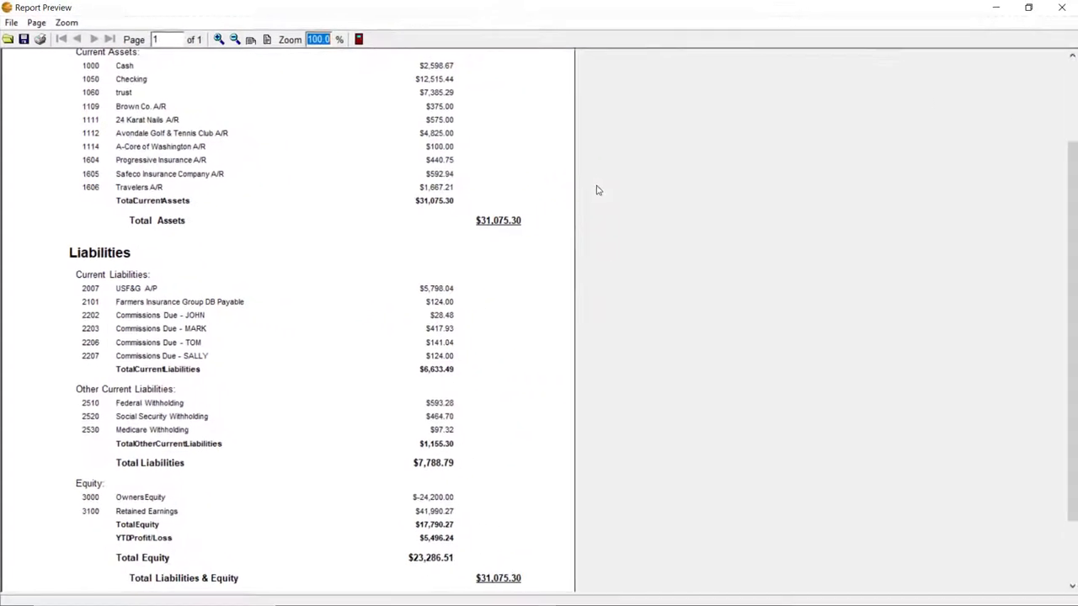
left_click(1060, 8)
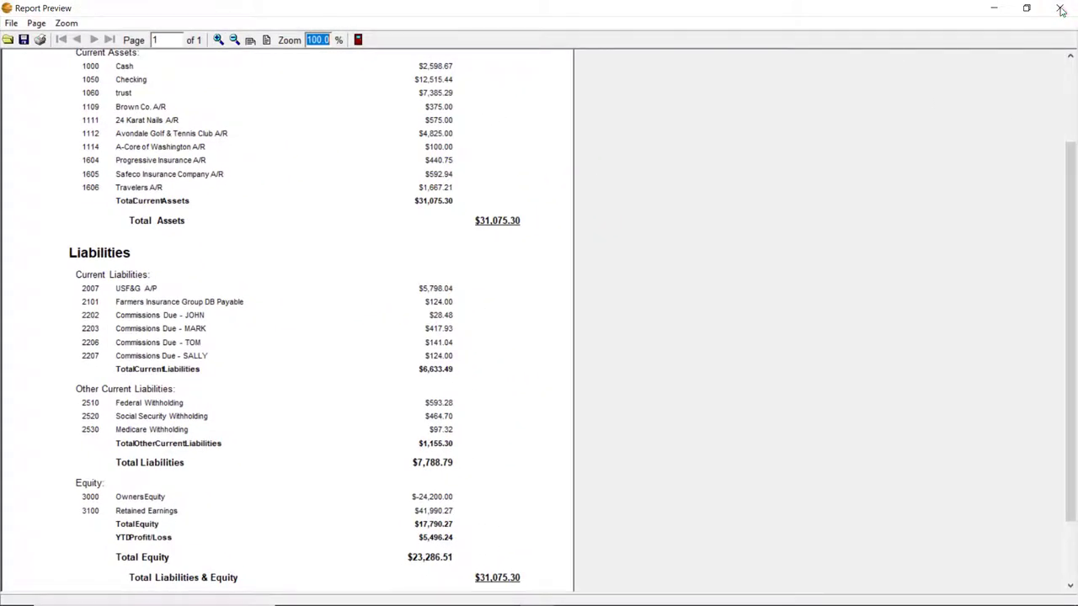
- Look up the transaction detail of GL account 2101, Farmers Insurance Group DB Payable, from the ledger and close it
left_click(402, 41)
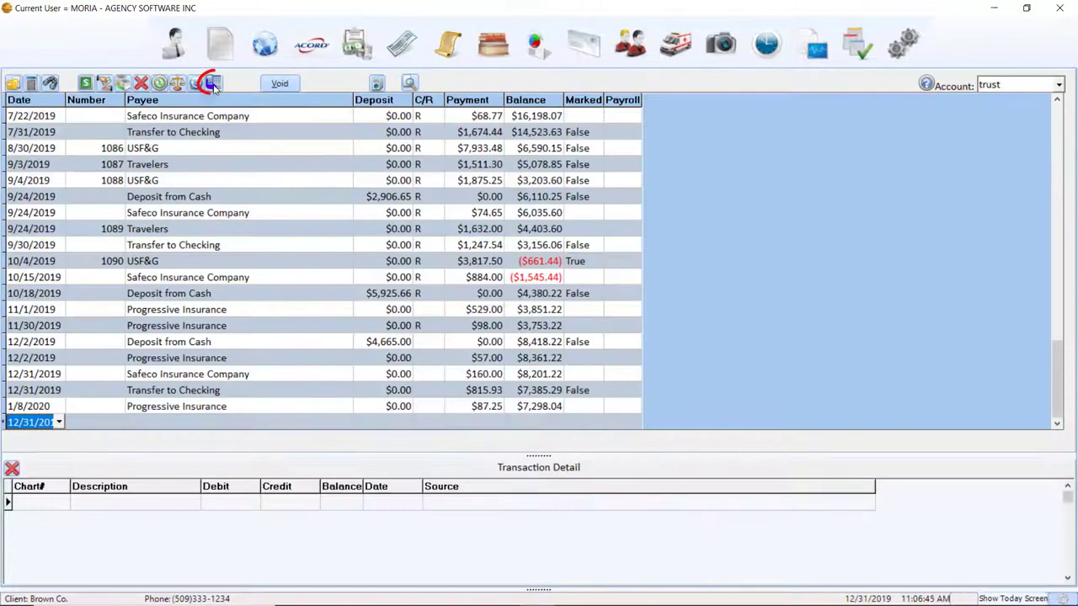
left_click(212, 83)
left_click(635, 364)
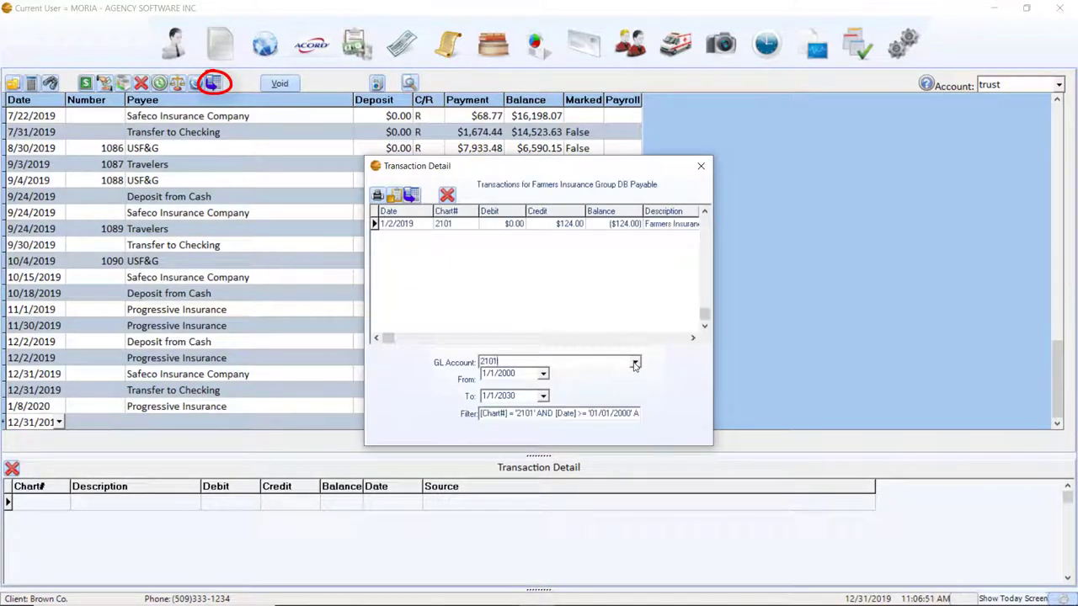
left_click(700, 166)
- Record a 12/31/2019 trust payment of $124 to Farmers against chart number 2101 and reopen the transaction detail lookup
left_click(345, 422)
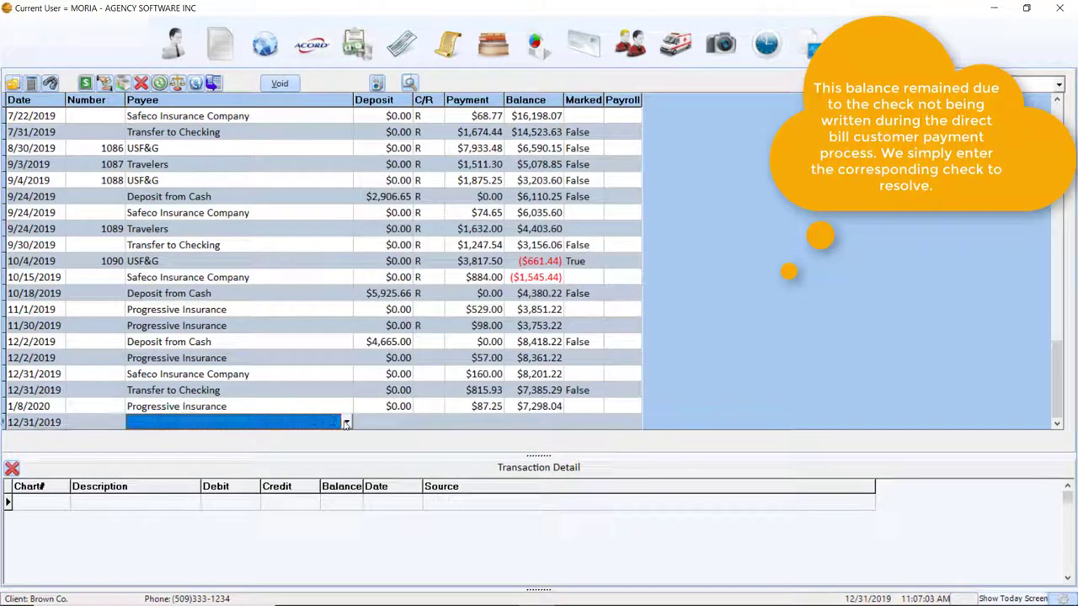
type("Farmers")
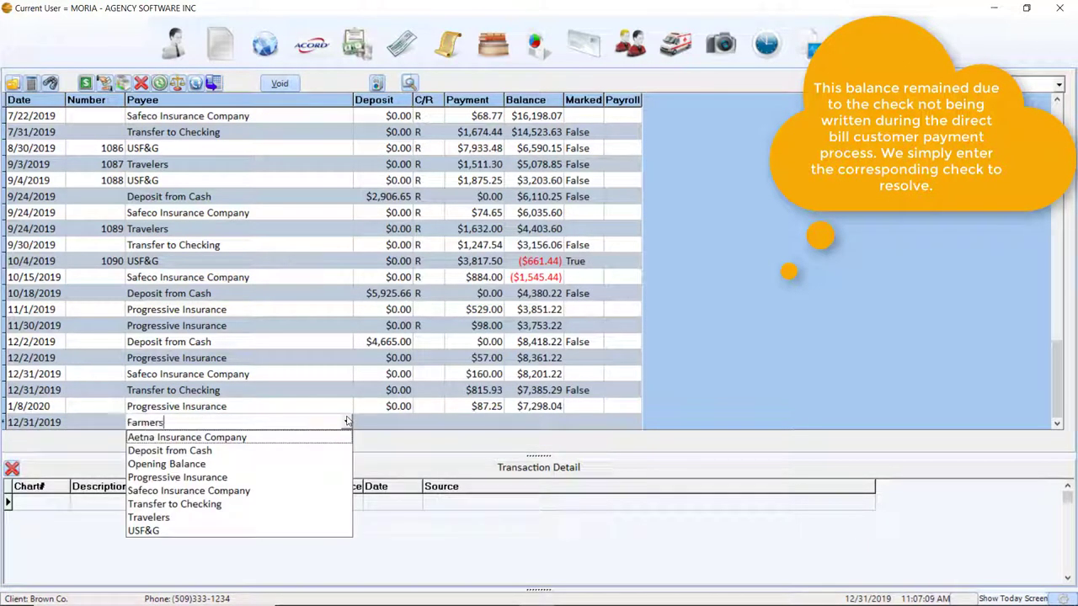
key("Tab")
key("Tab")
type("124")
key("Tab")
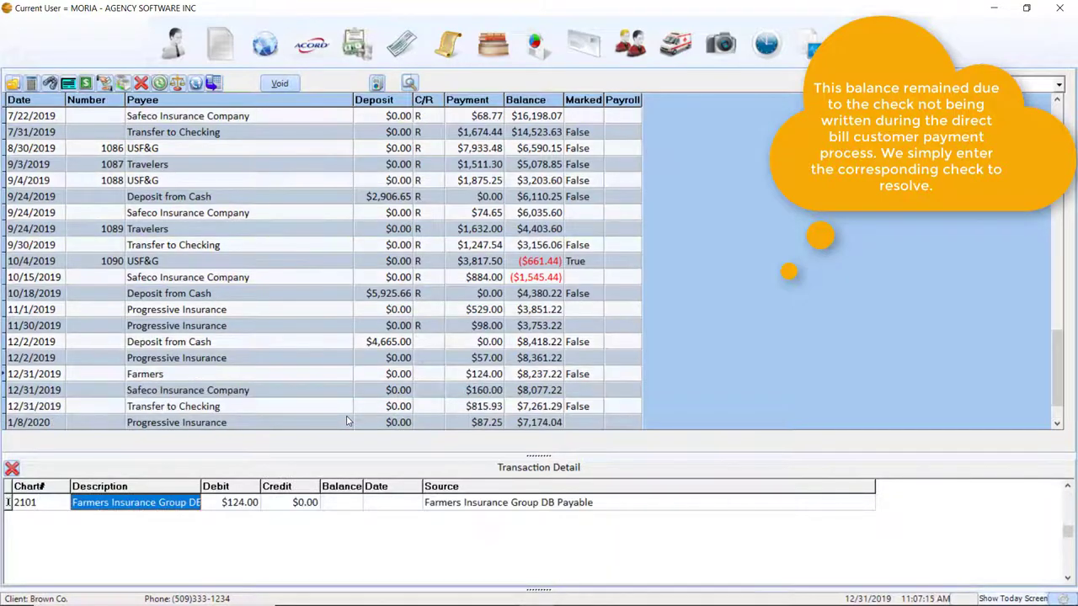
left_click(214, 83)
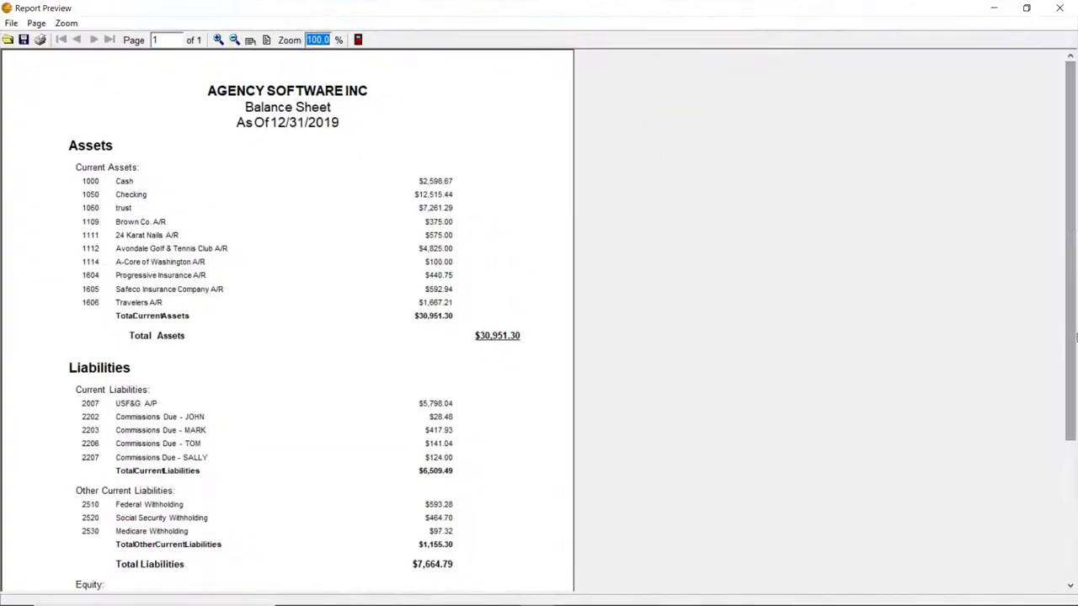
- Review the regenerated 12/31/2019 Balance Sheet through total liabilities and equity, and close the preview
left_click(1070, 587)
left_click(1070, 587)
left_click(1071, 587)
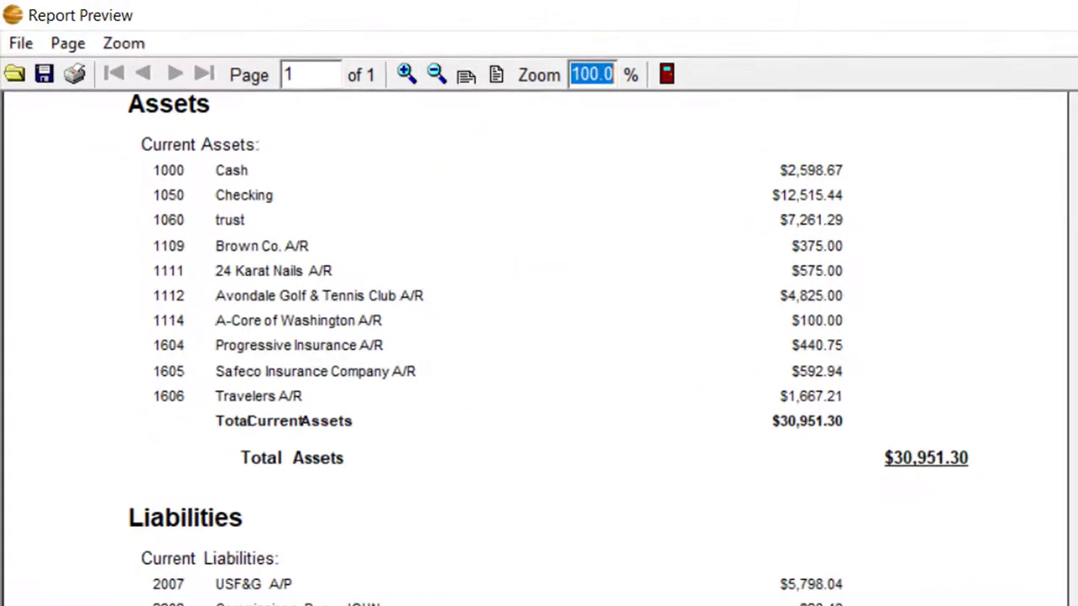
scroll(539, 349, "down", 1)
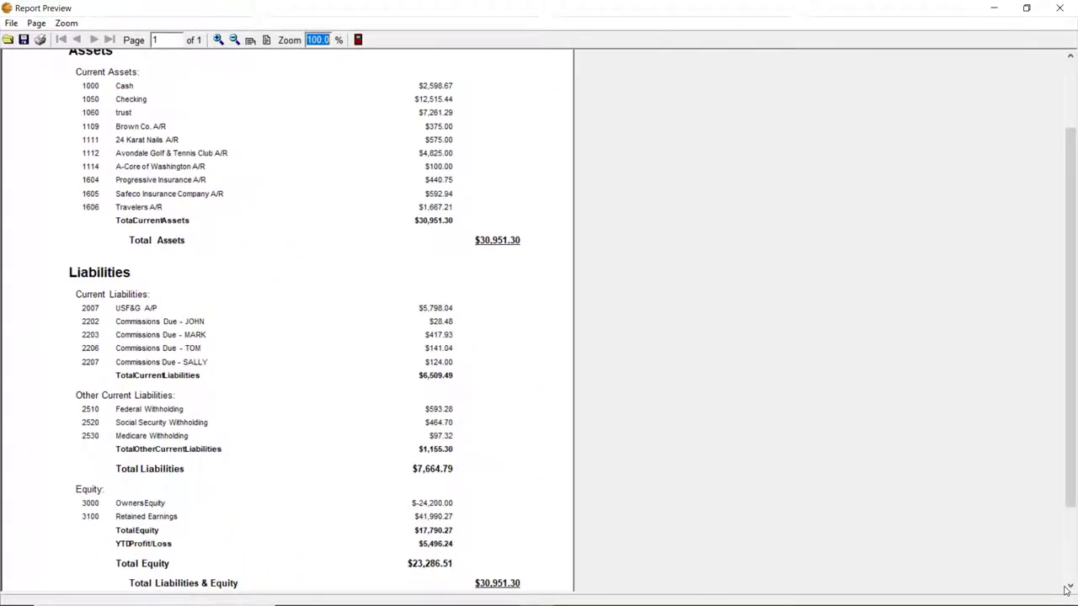
left_click(1066, 8)
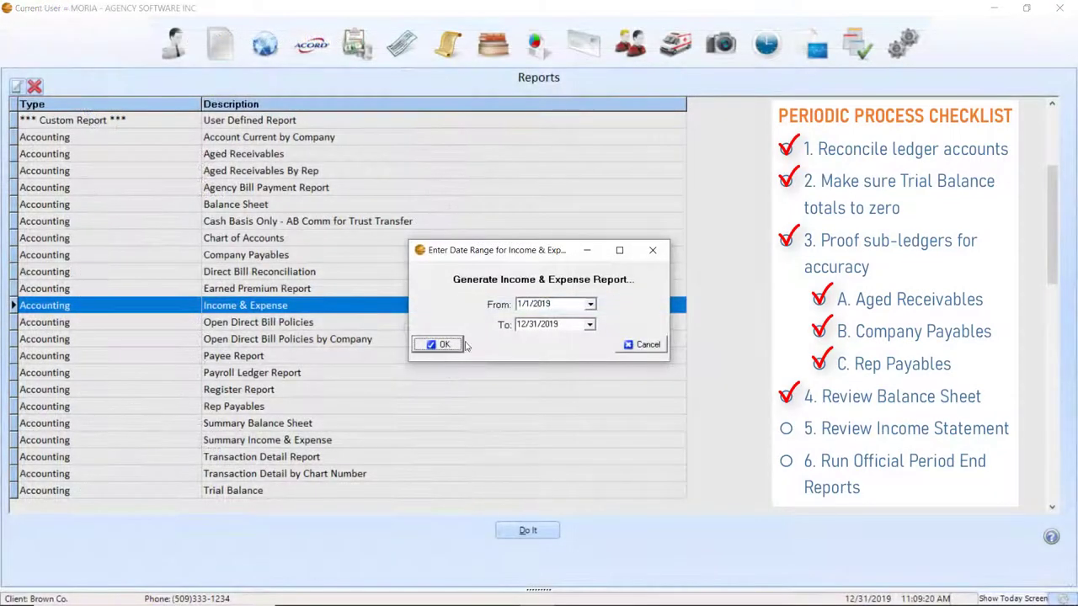
- Preview the Income & Expense report for 1/1/2019 to 12/31/2019 with lines shown, and review the enlarged income and expense figures
left_click(451, 343)
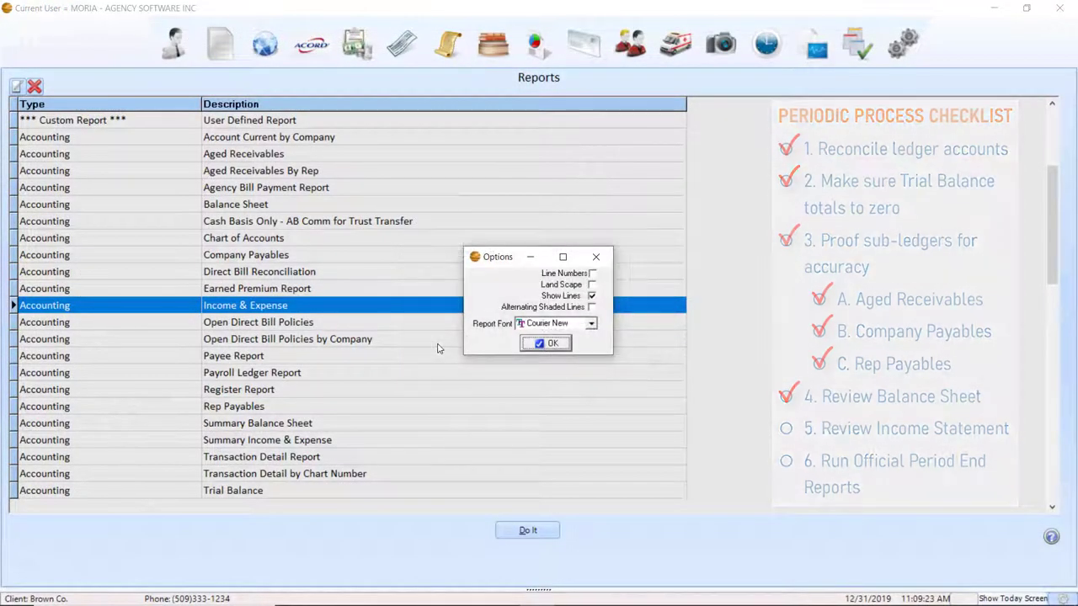
left_click(554, 345)
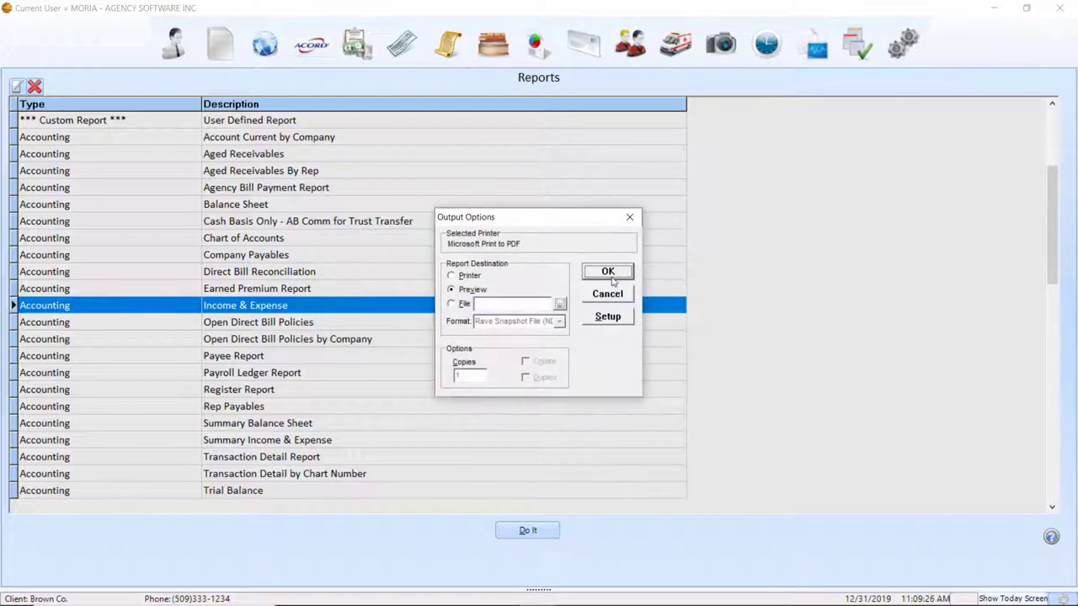
left_click(606, 272)
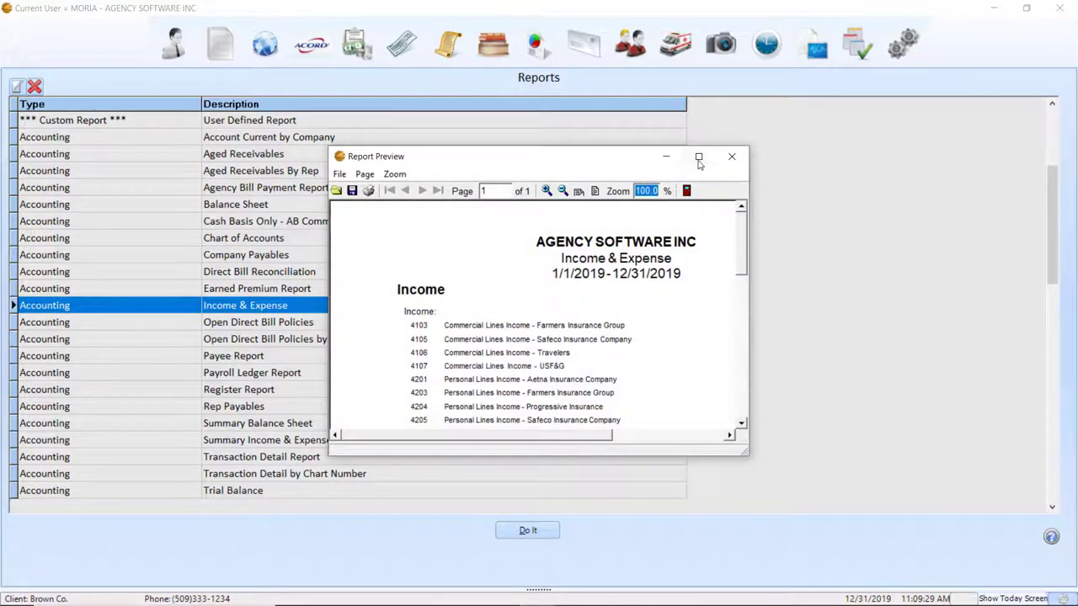
left_click(697, 157)
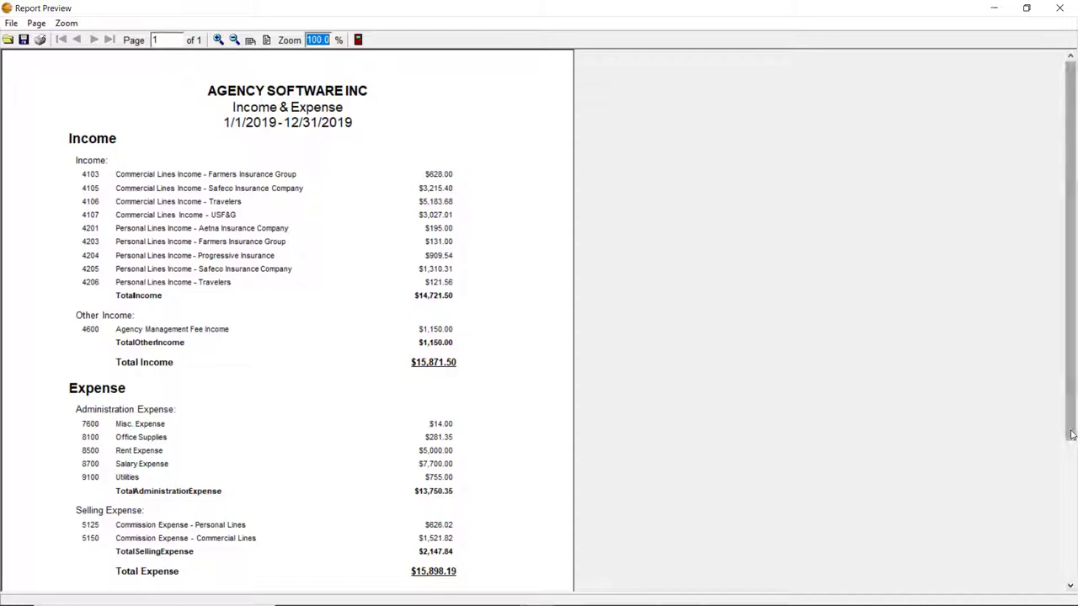
left_click(1069, 503)
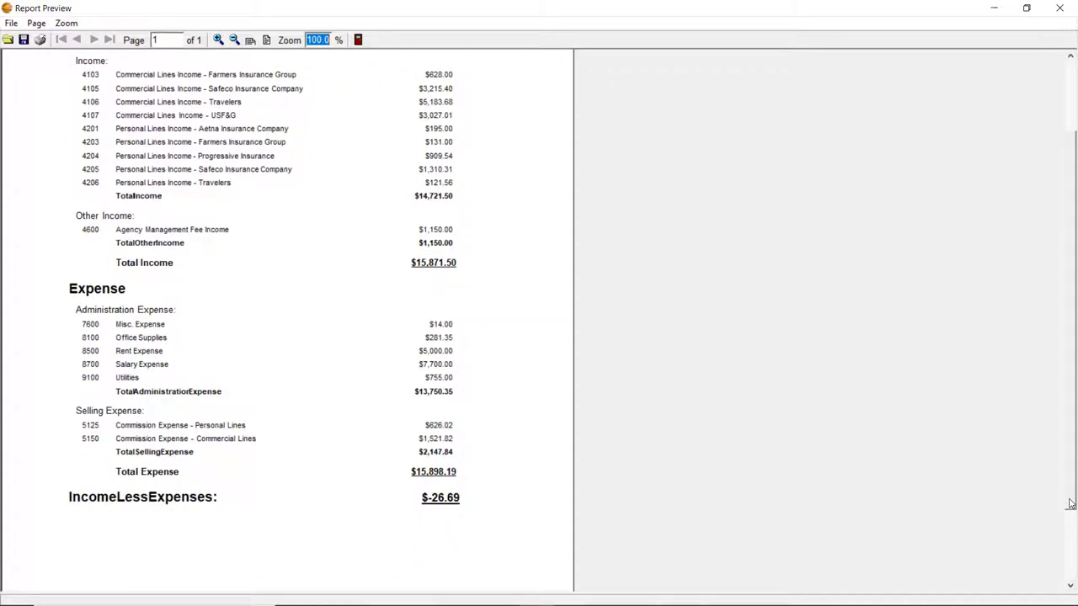
scroll(1069, 471, "up", 1)
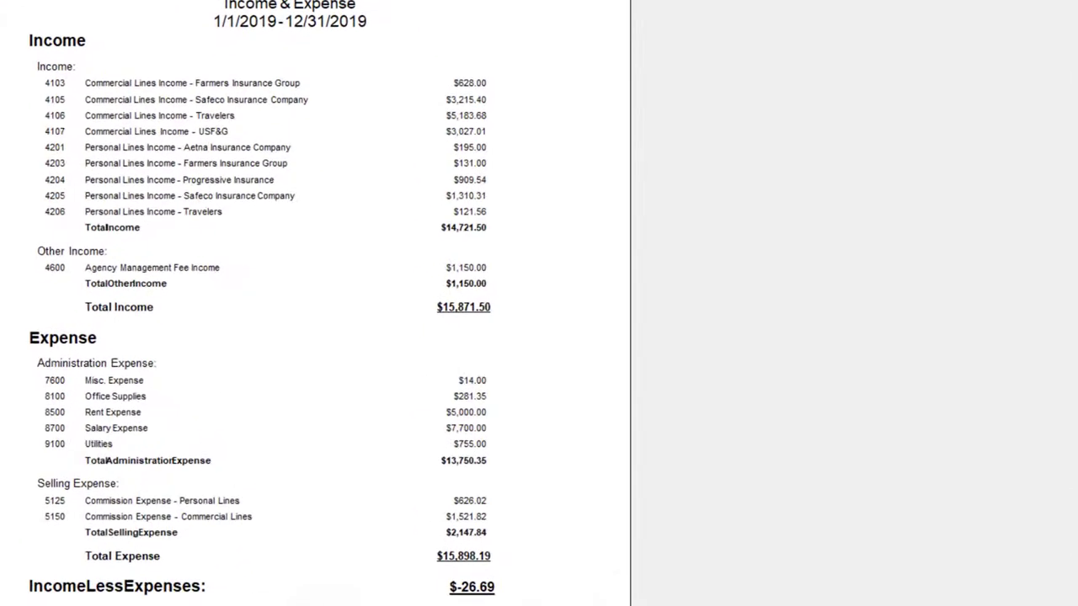